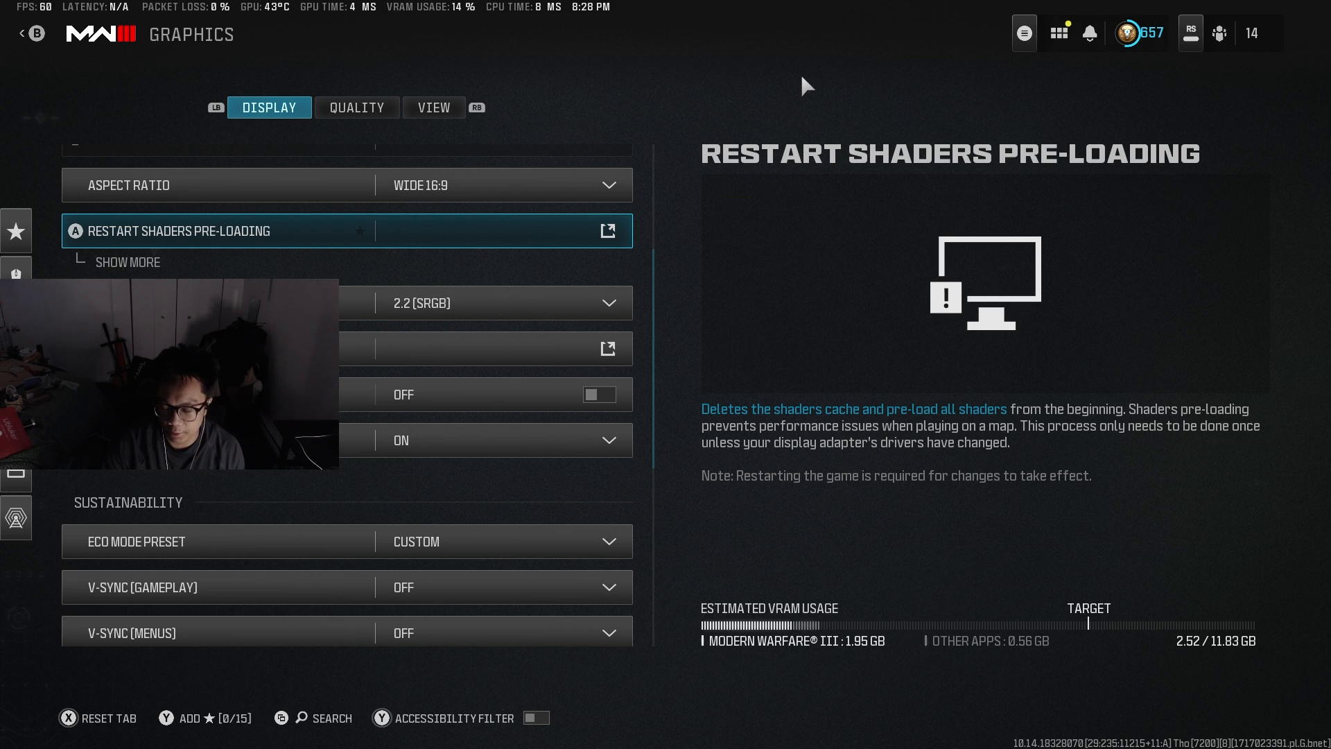
Delete the shader cache, confirm restarting shader pre-loading, and expand the extra shader details.
click(1025, 32)
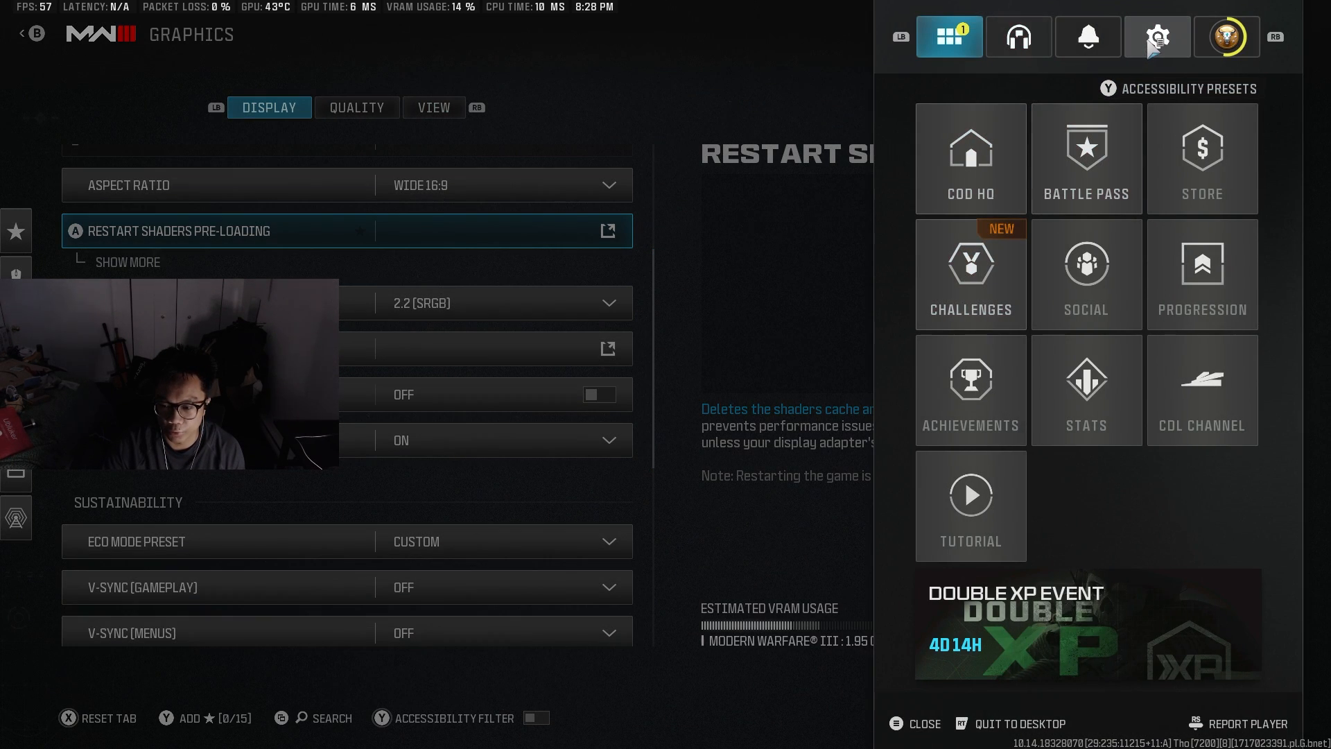
click(925, 353)
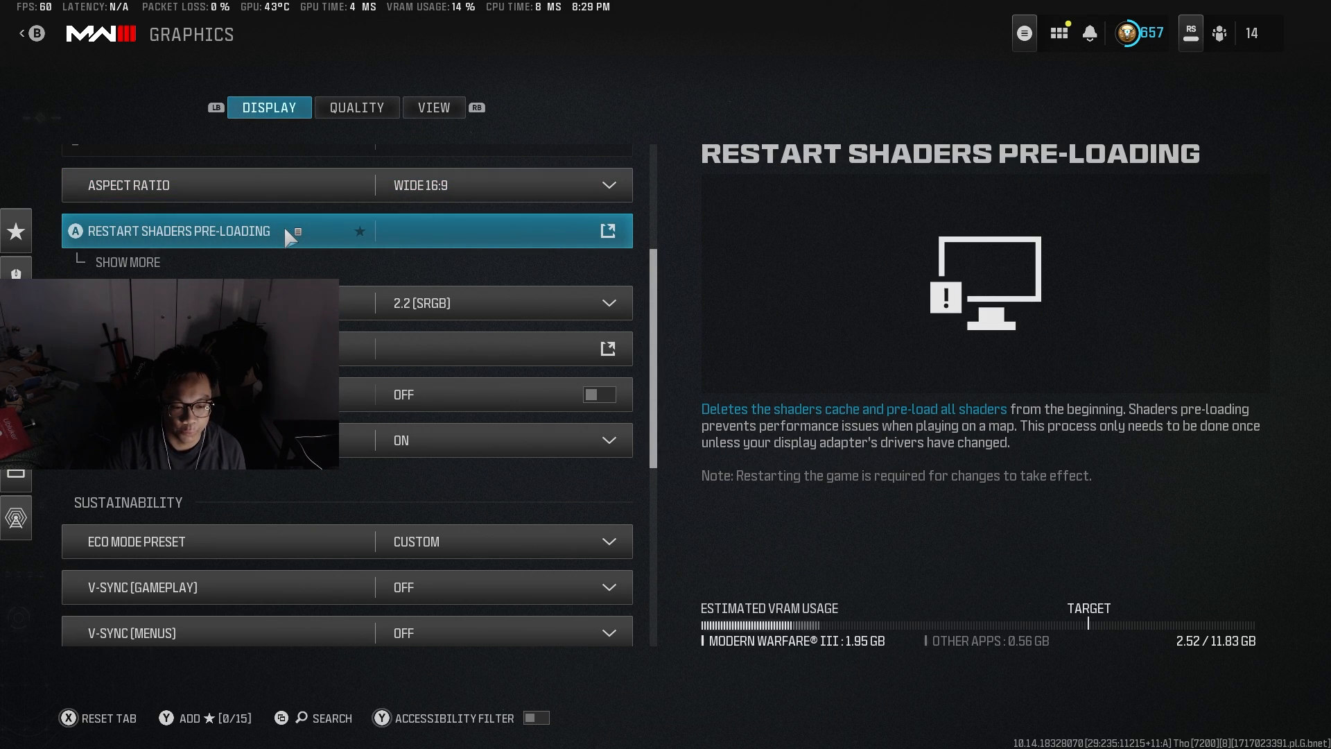
click(290, 233)
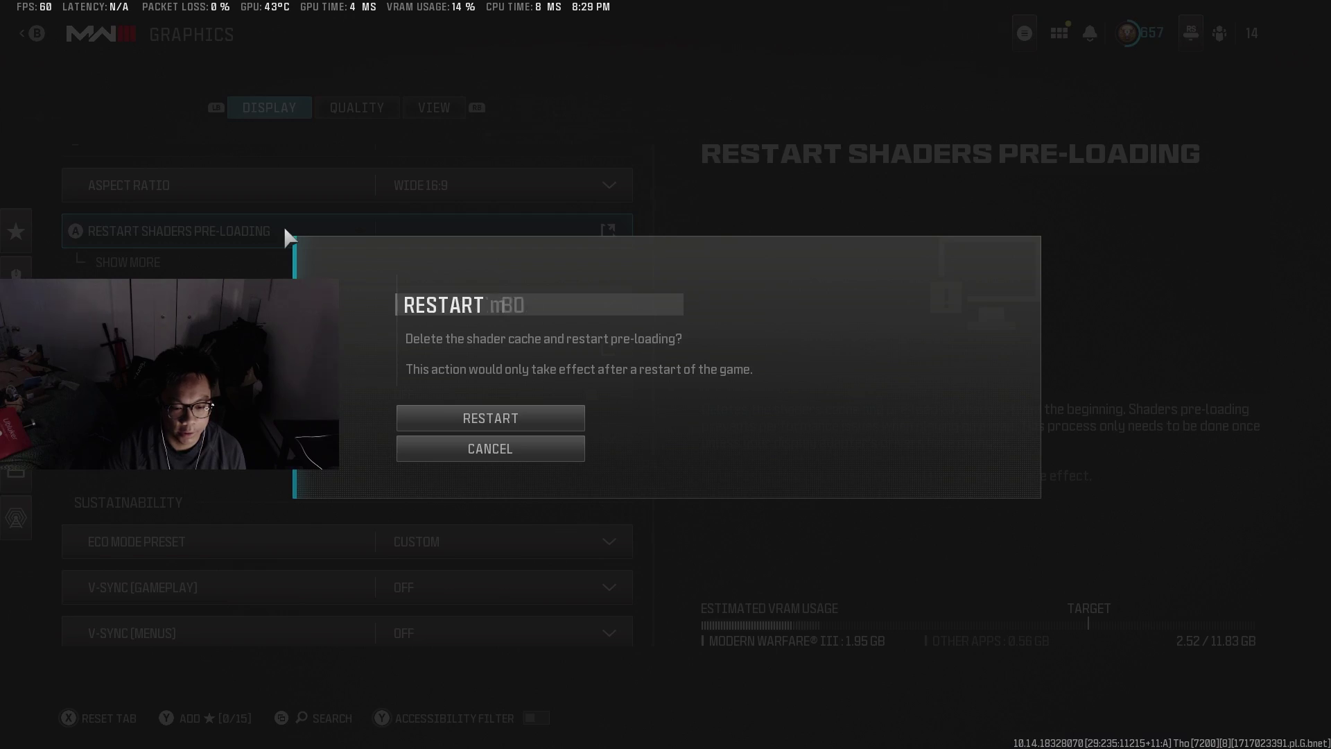
click(510, 415)
click(127, 262)
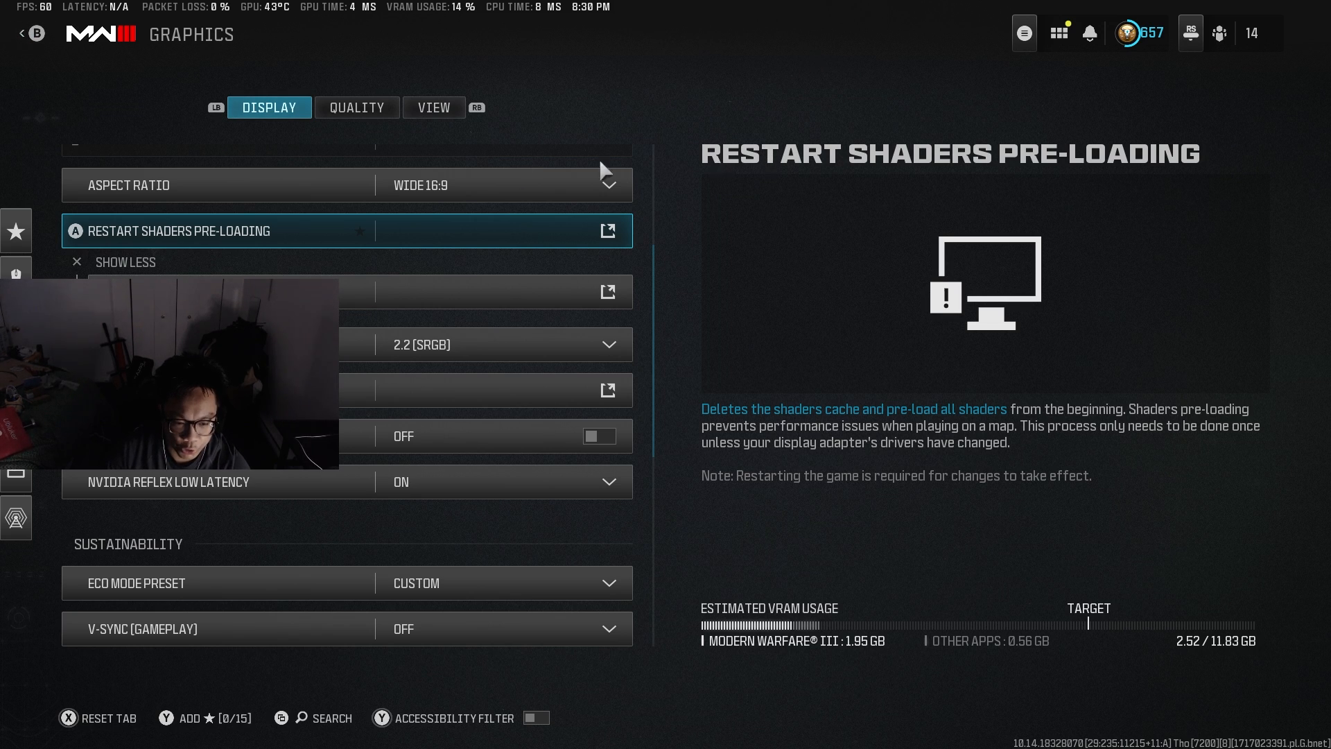
Back out of the settings to HQ and quit the game to the desktop.
key(Escape)
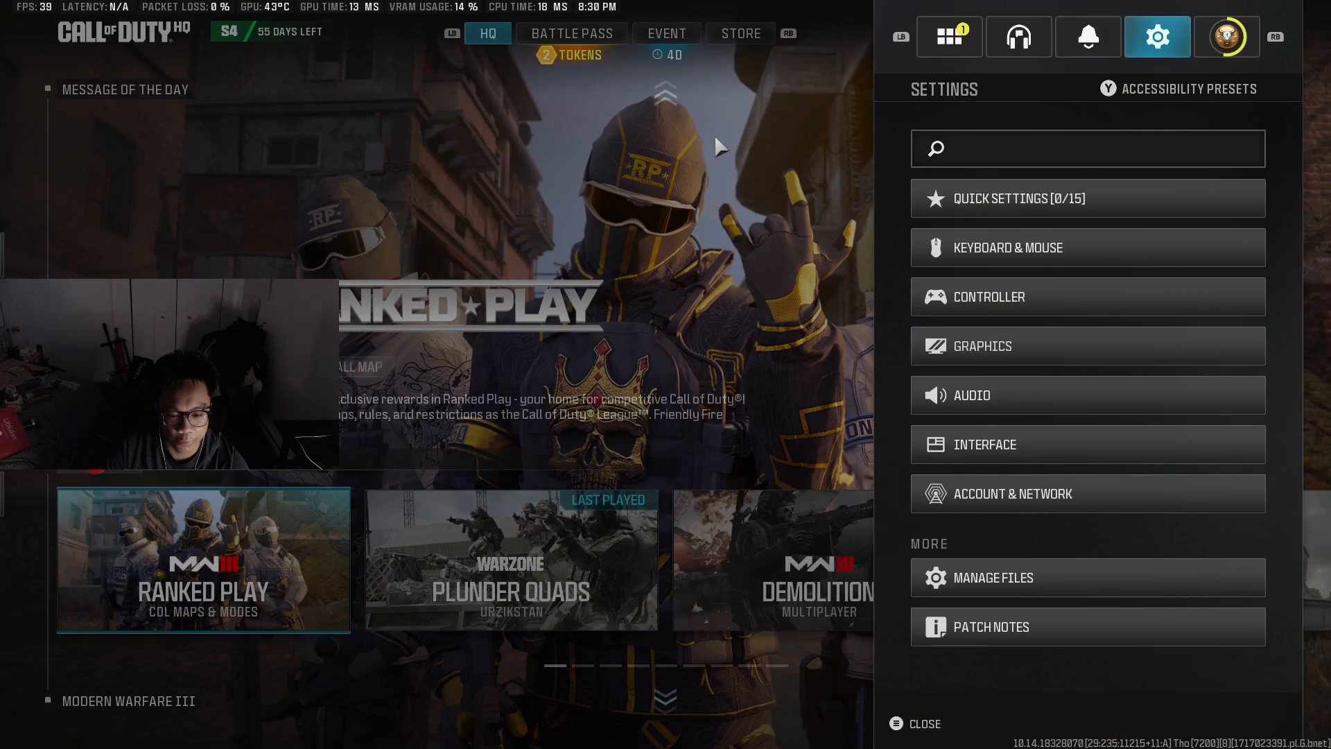
key(Escape)
key(alt+F4)
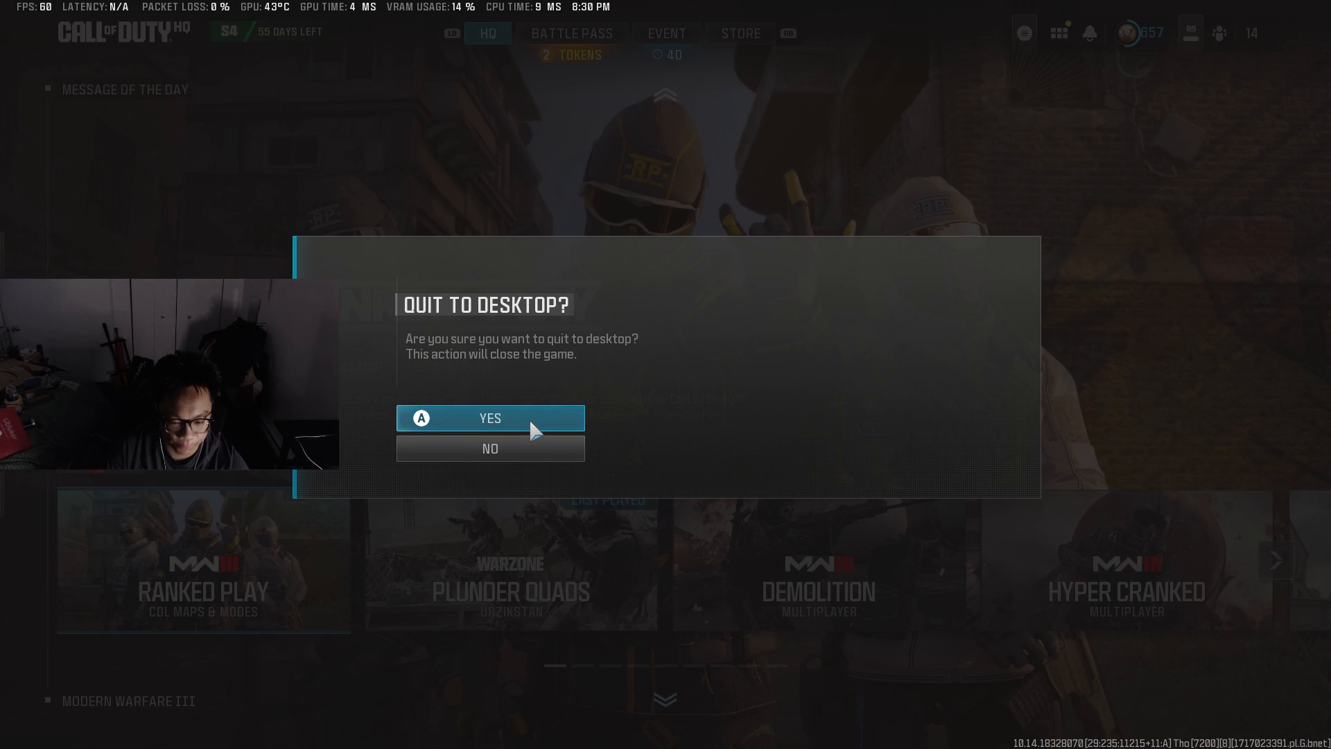
key(Escape)
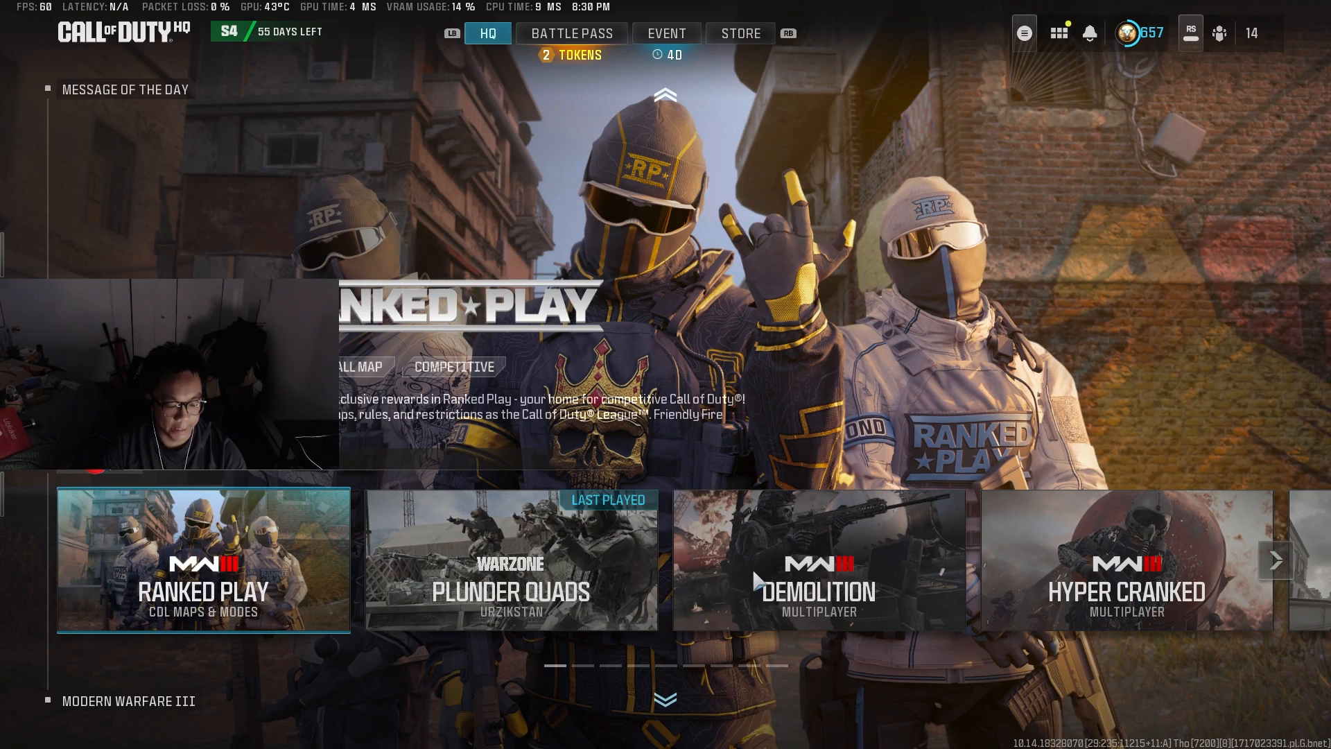
key(alt+Tab)
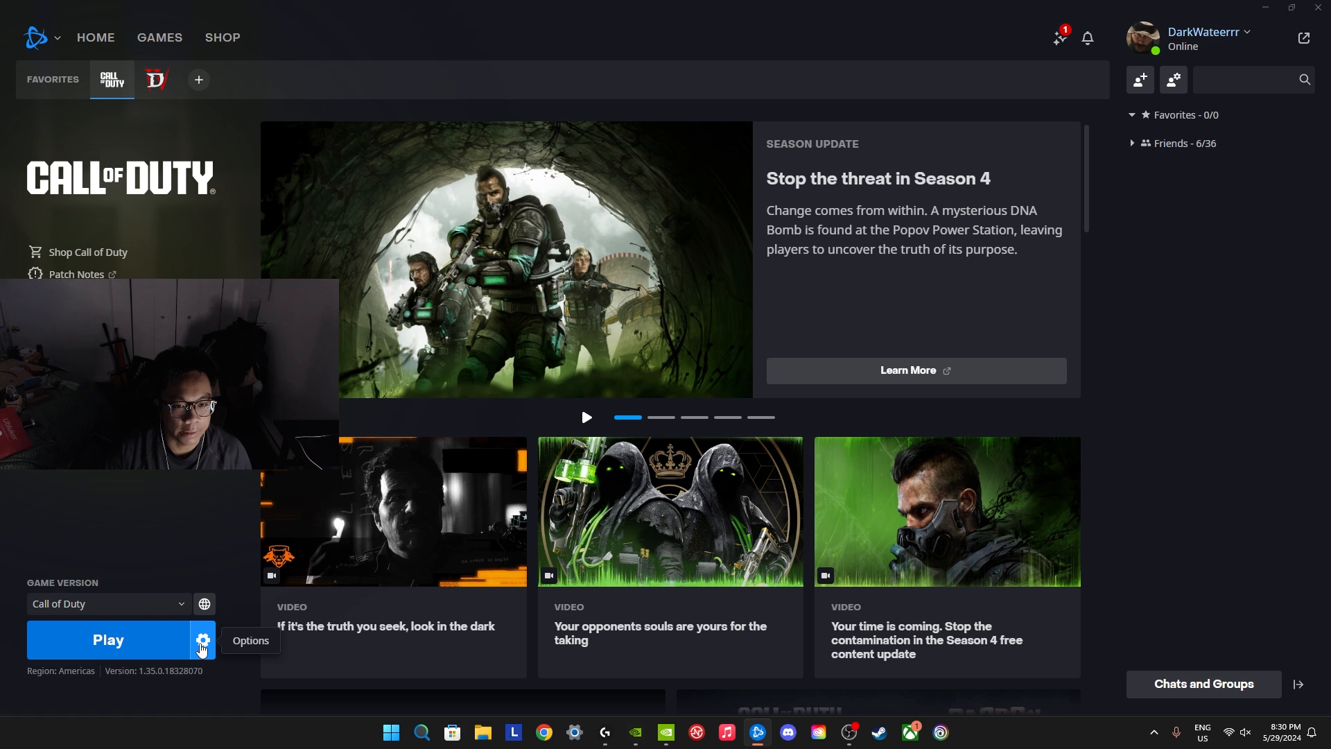
From the Battle.net gear menu, show the game's install folder in File Explorer.
click(201, 645)
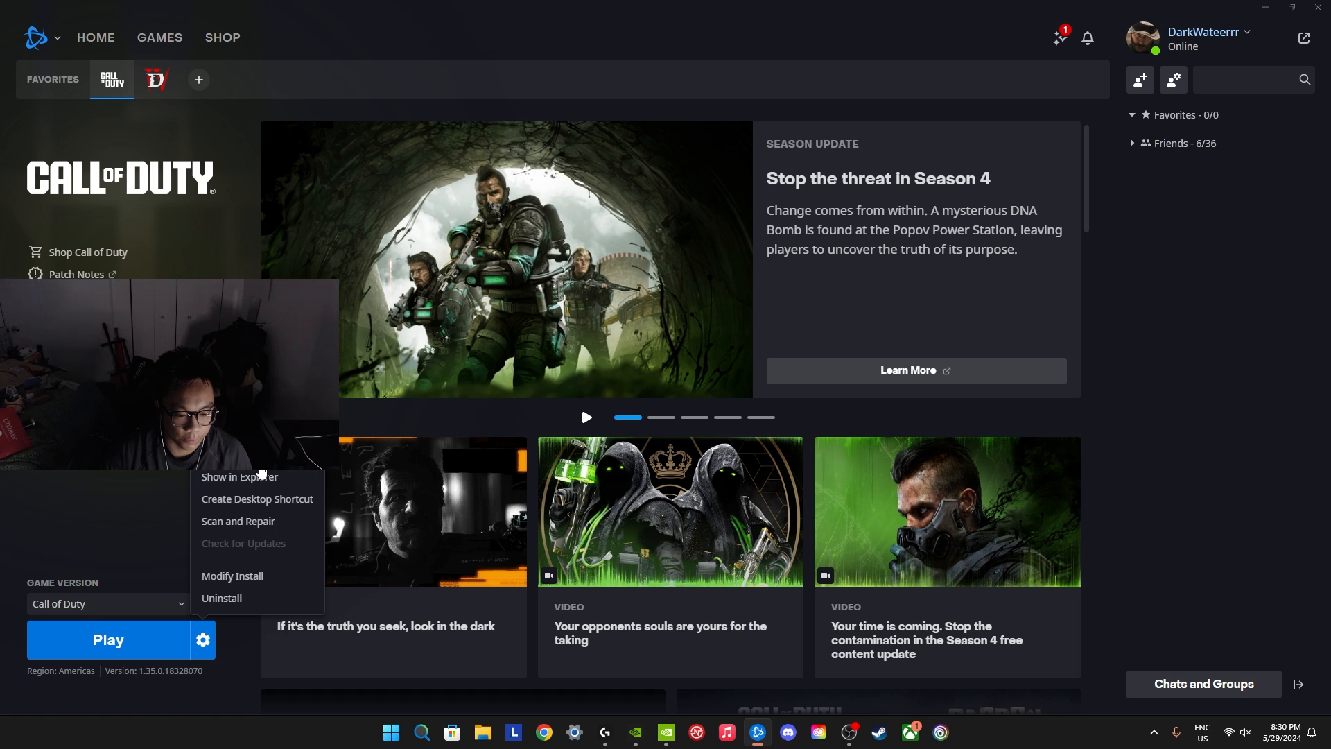
click(261, 476)
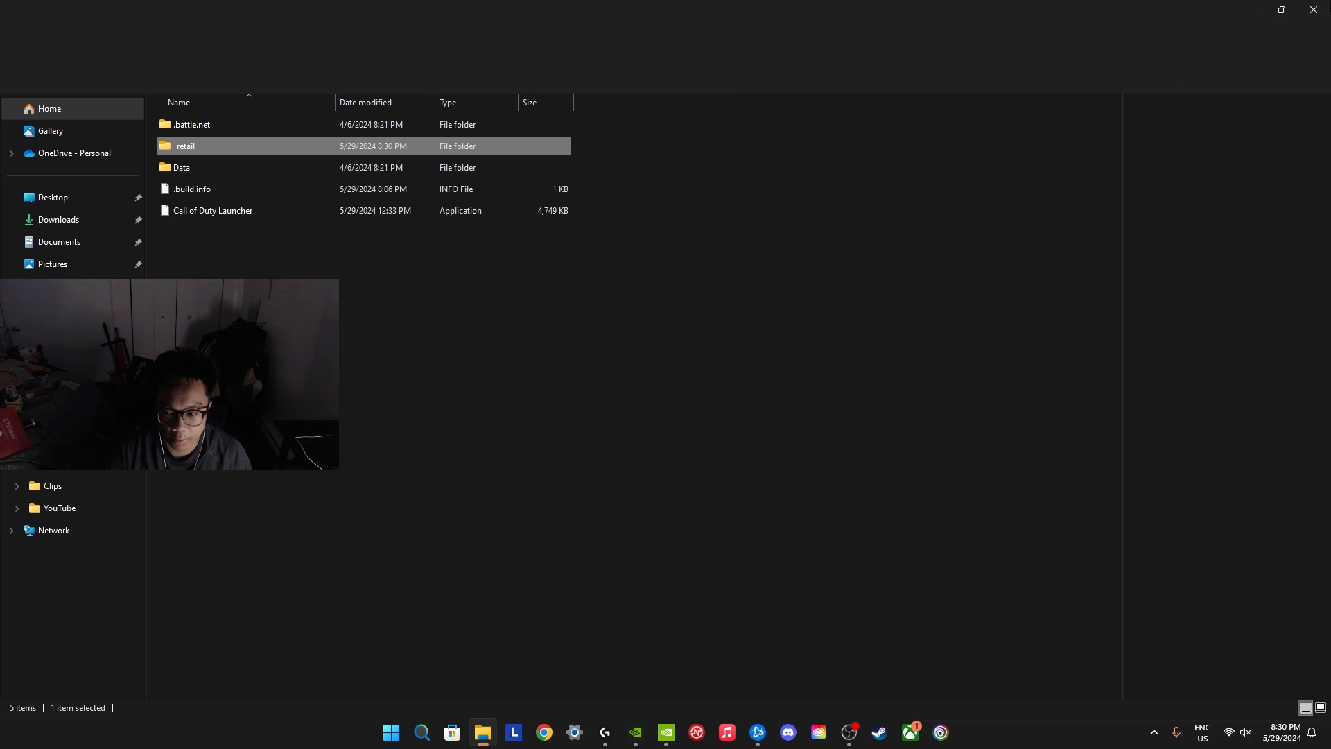
Delete all 239 files inside _retail_ > cod23 > shadercache.
double_click(222, 148)
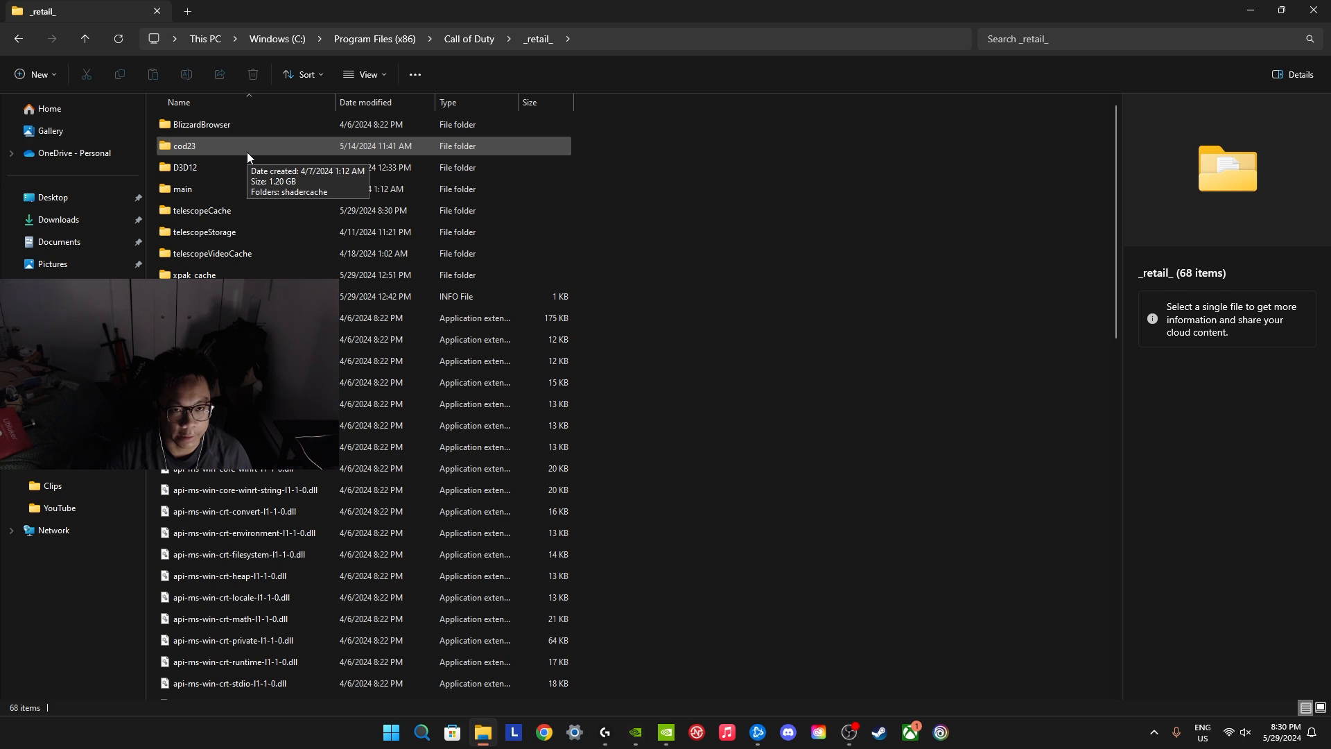
double_click(247, 152)
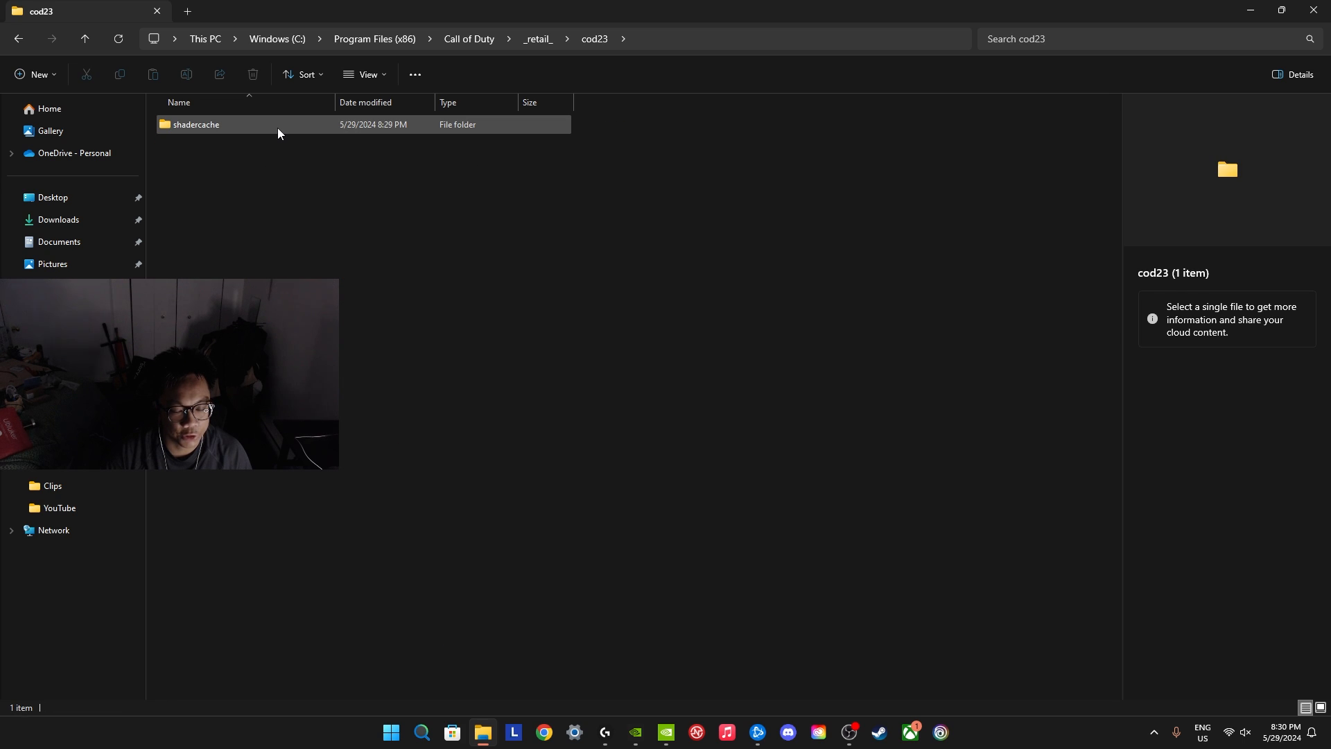
double_click(277, 128)
click(290, 256)
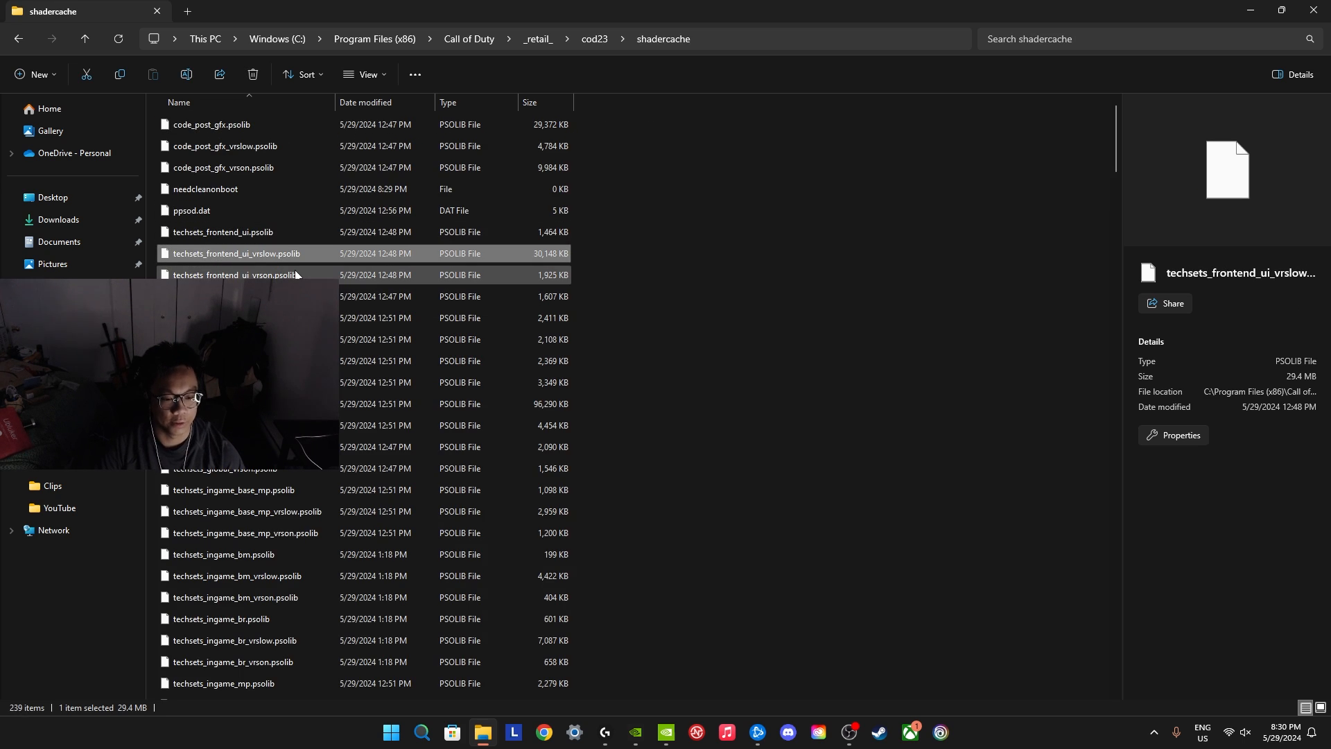
key(ctrl+a)
right_click(297, 259)
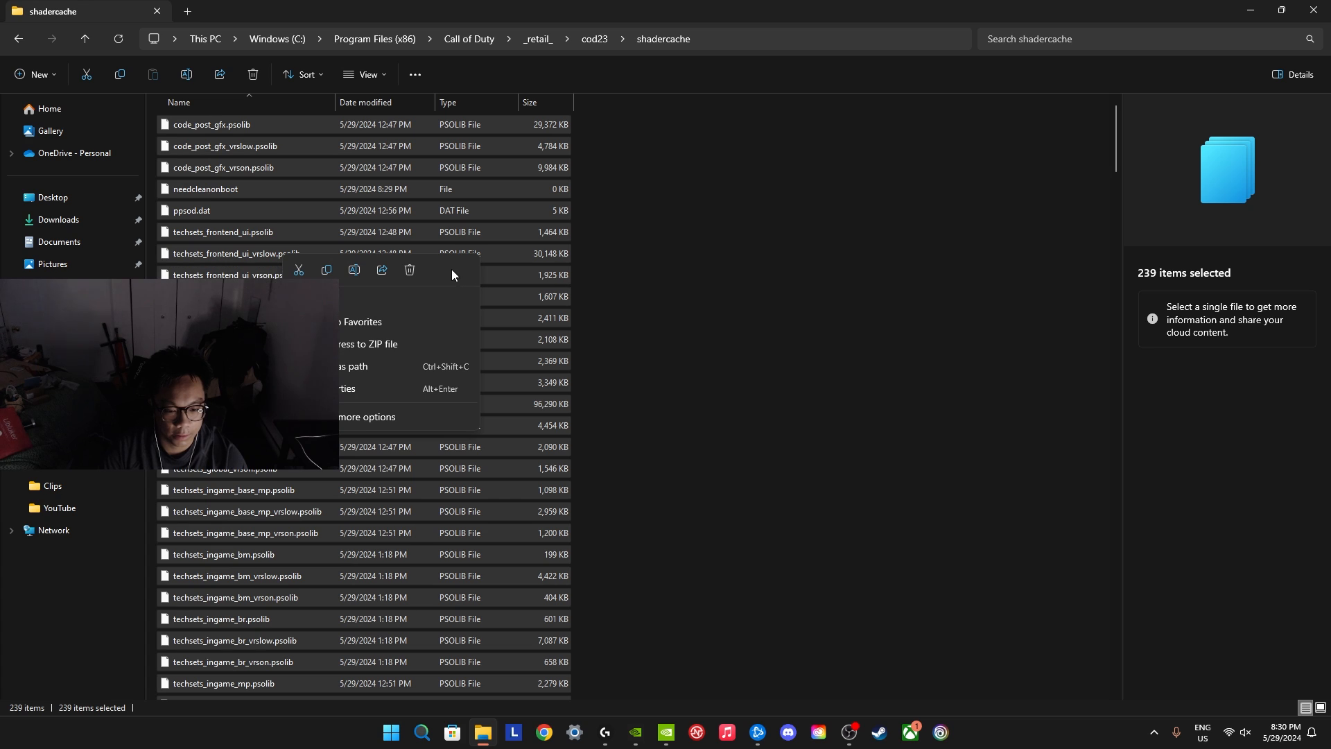
click(451, 270)
Empty the Recycle Bin, permanently deleting the 239 shader cache files.
click(702, 38)
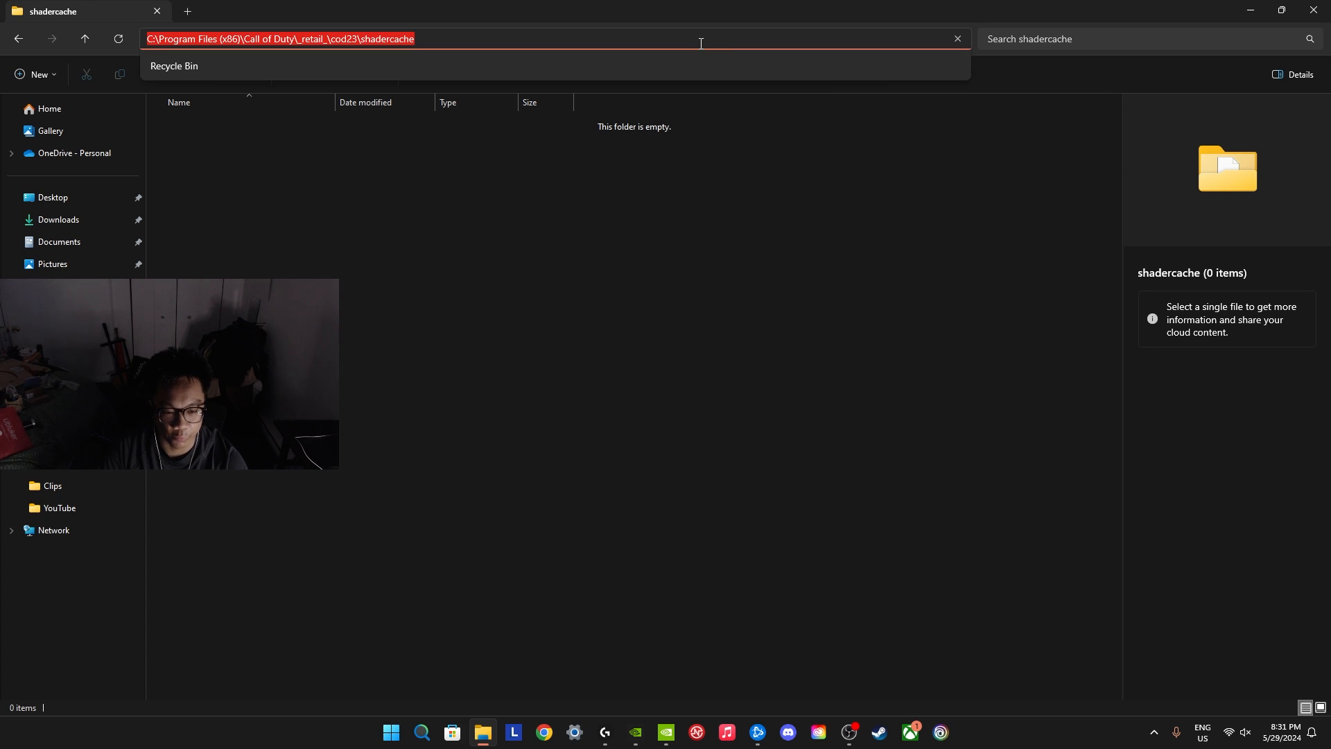
text(re)
click(255, 68)
key(ctrl+a)
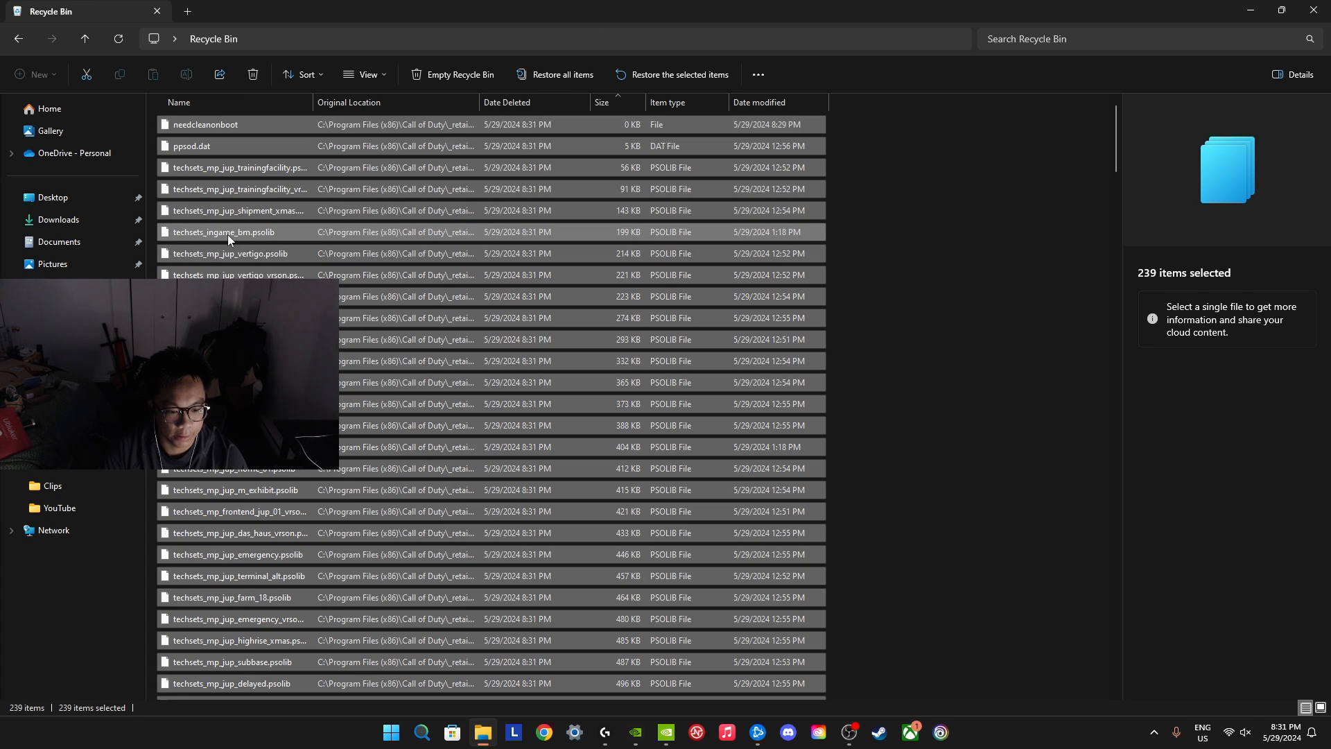
right_click(228, 237)
click(346, 278)
click(718, 379)
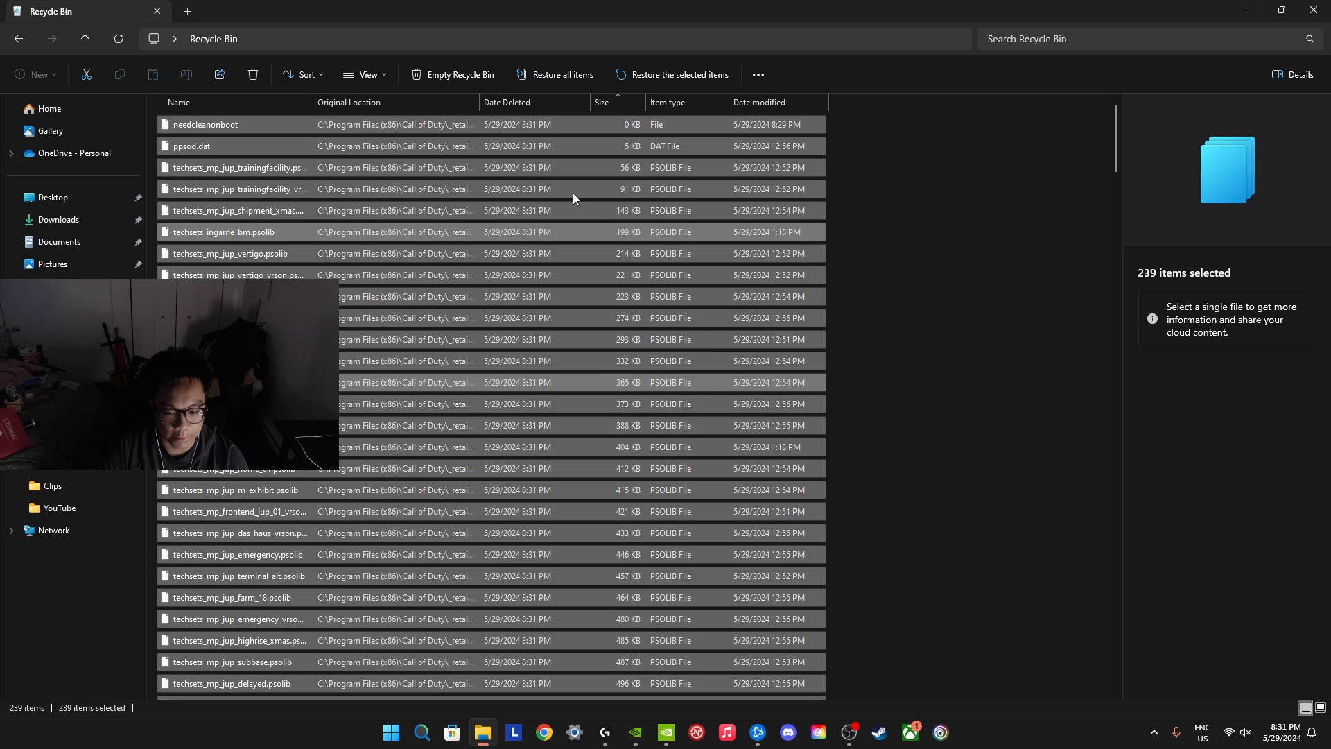
Return to cod23 and delete the now-empty shadercache folder.
click(19, 41)
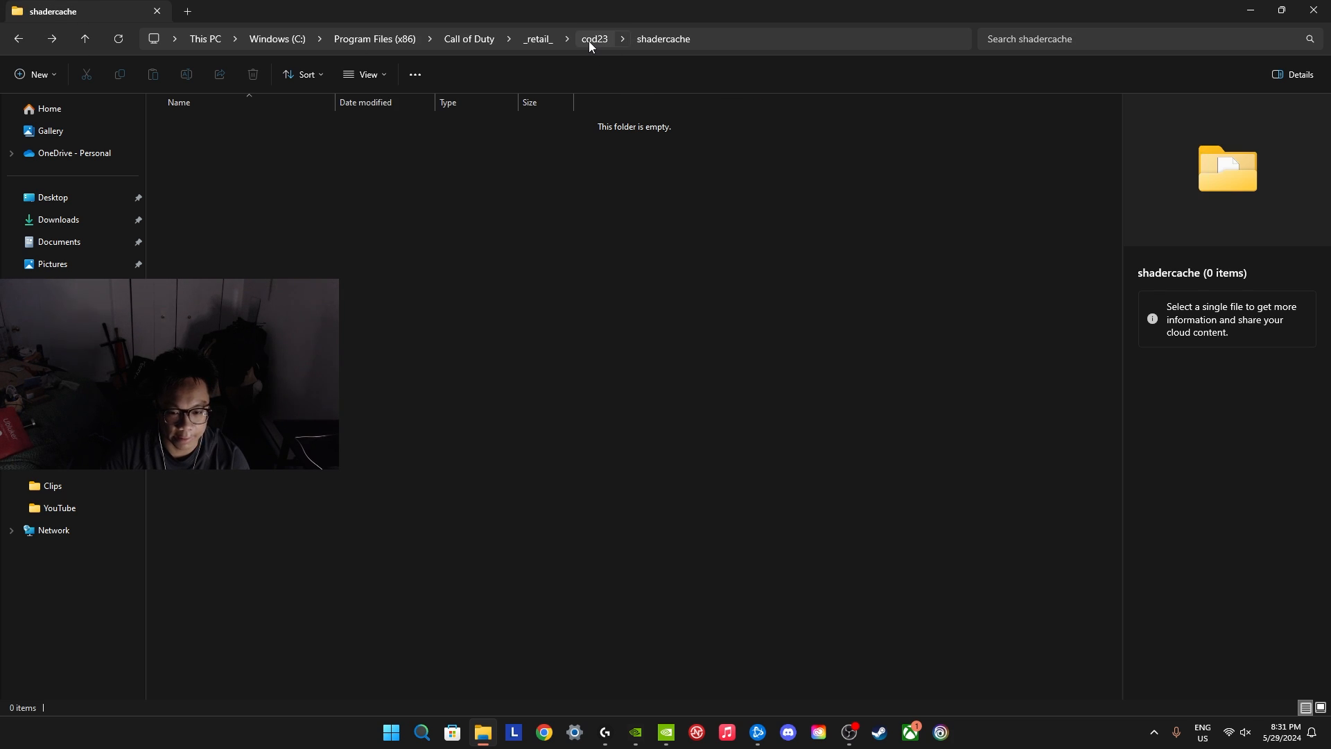
click(590, 39)
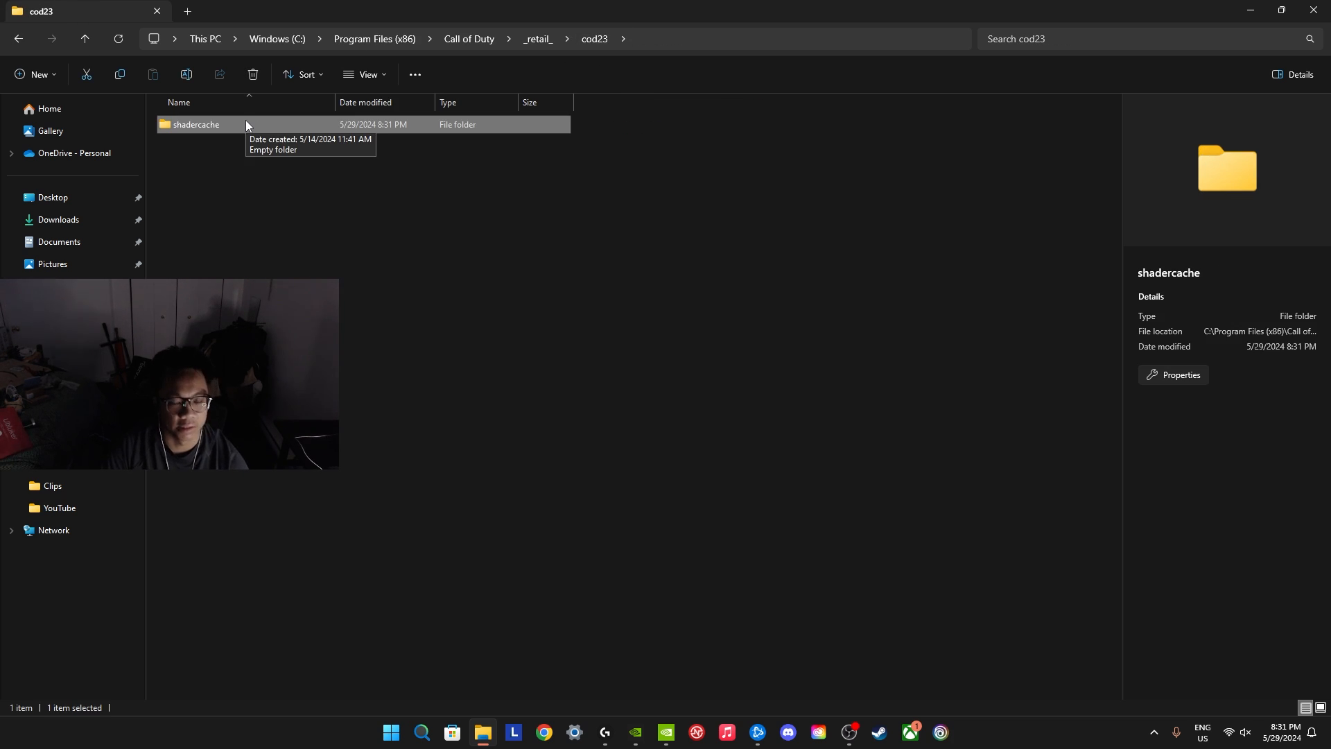
right_click(243, 123)
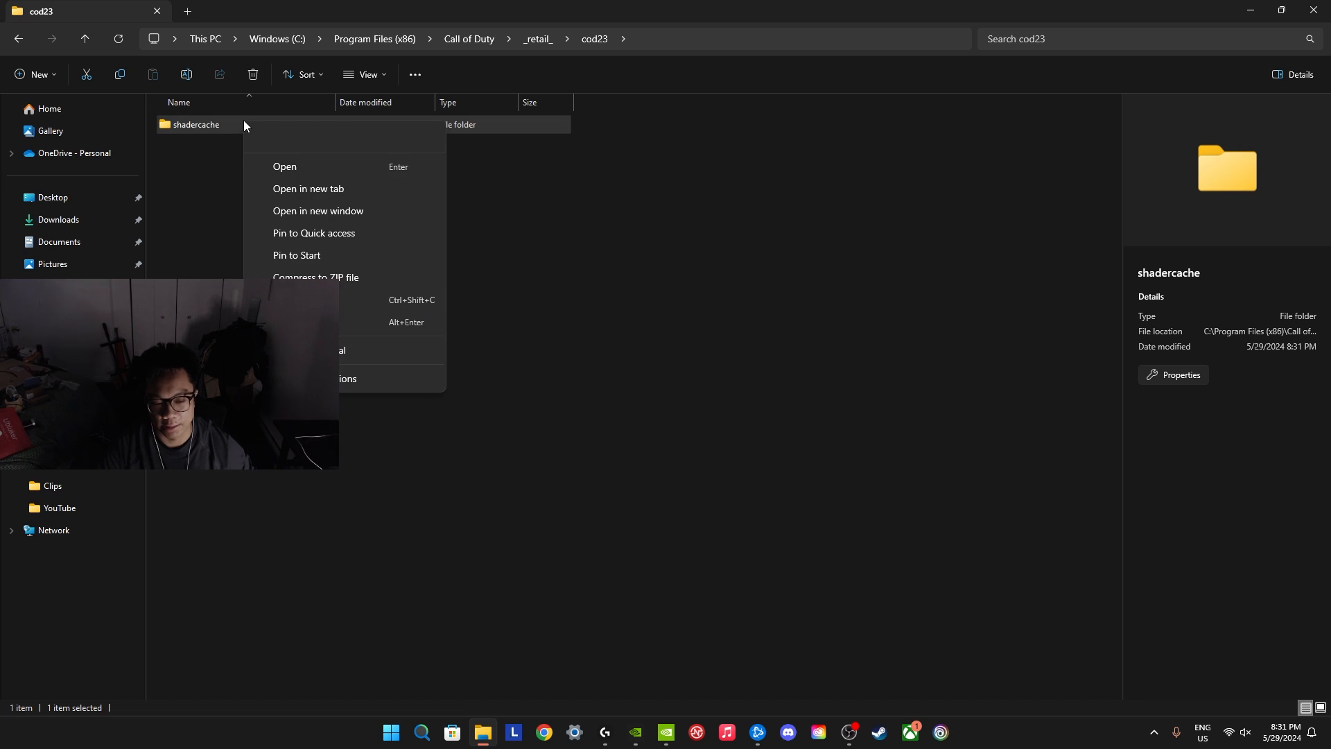
click(344, 137)
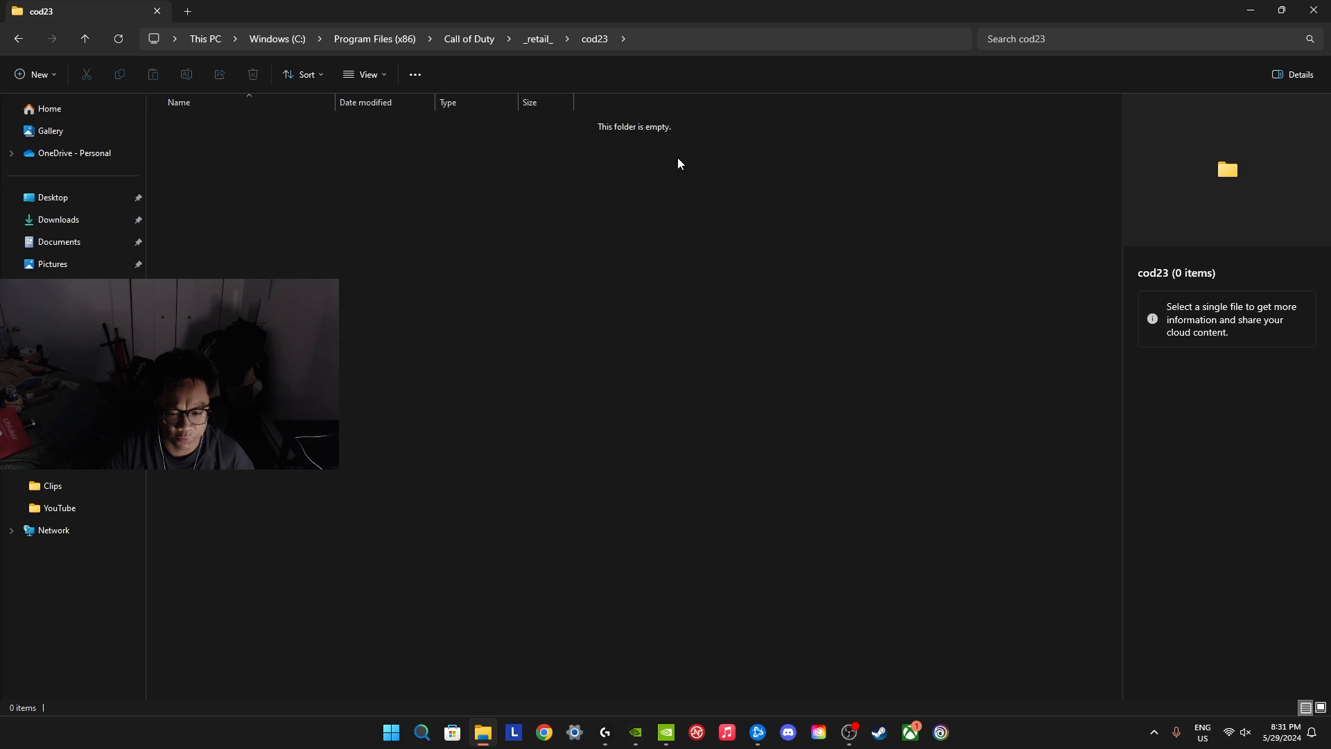
Browse the local files of the Call of Duty entry in the Steam library.
click(660, 42)
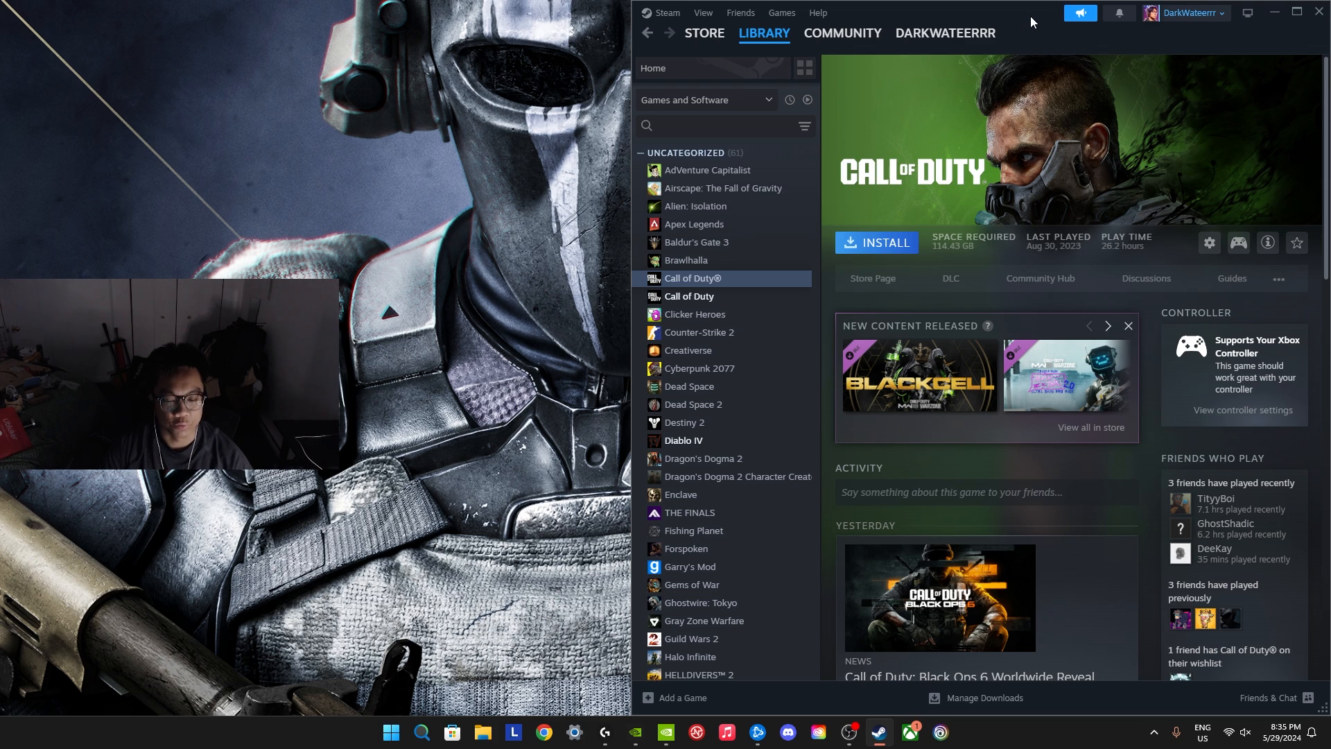
right_click(744, 282)
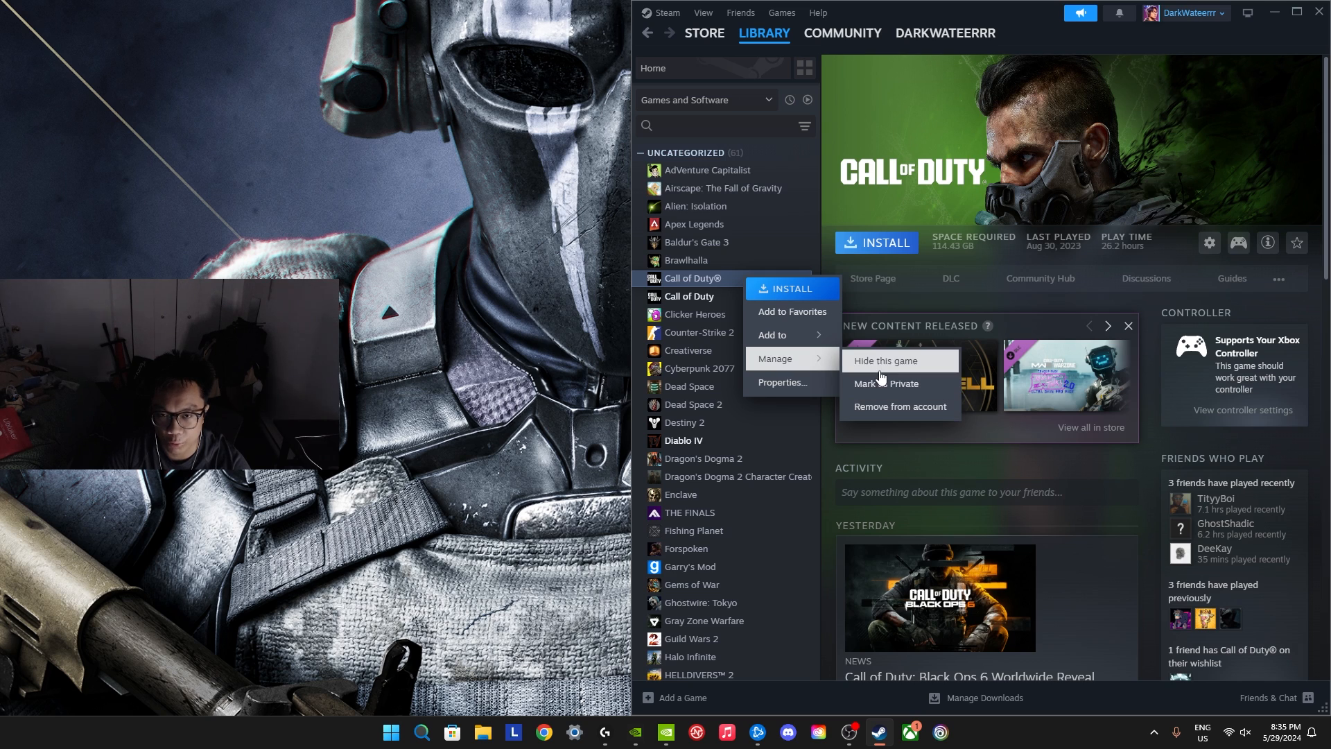
right_click(715, 296)
mouse_move(754, 380)
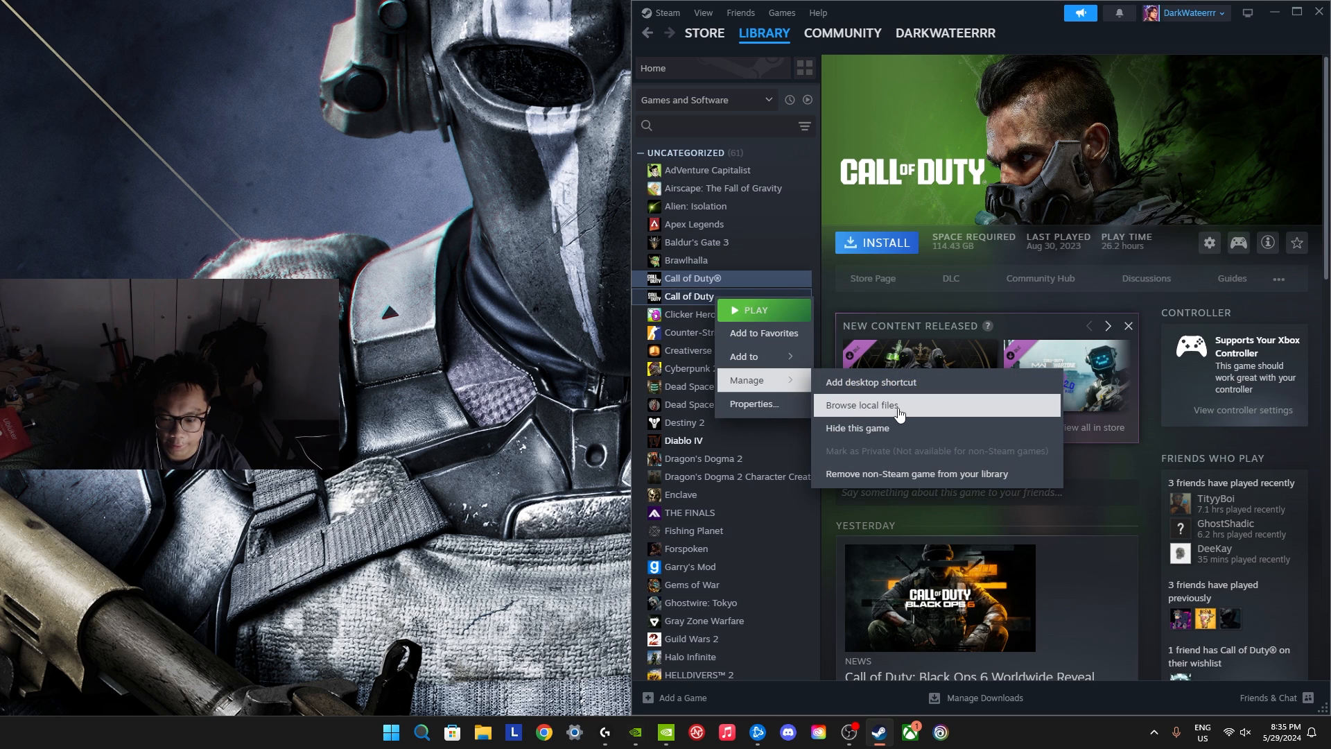
click(900, 414)
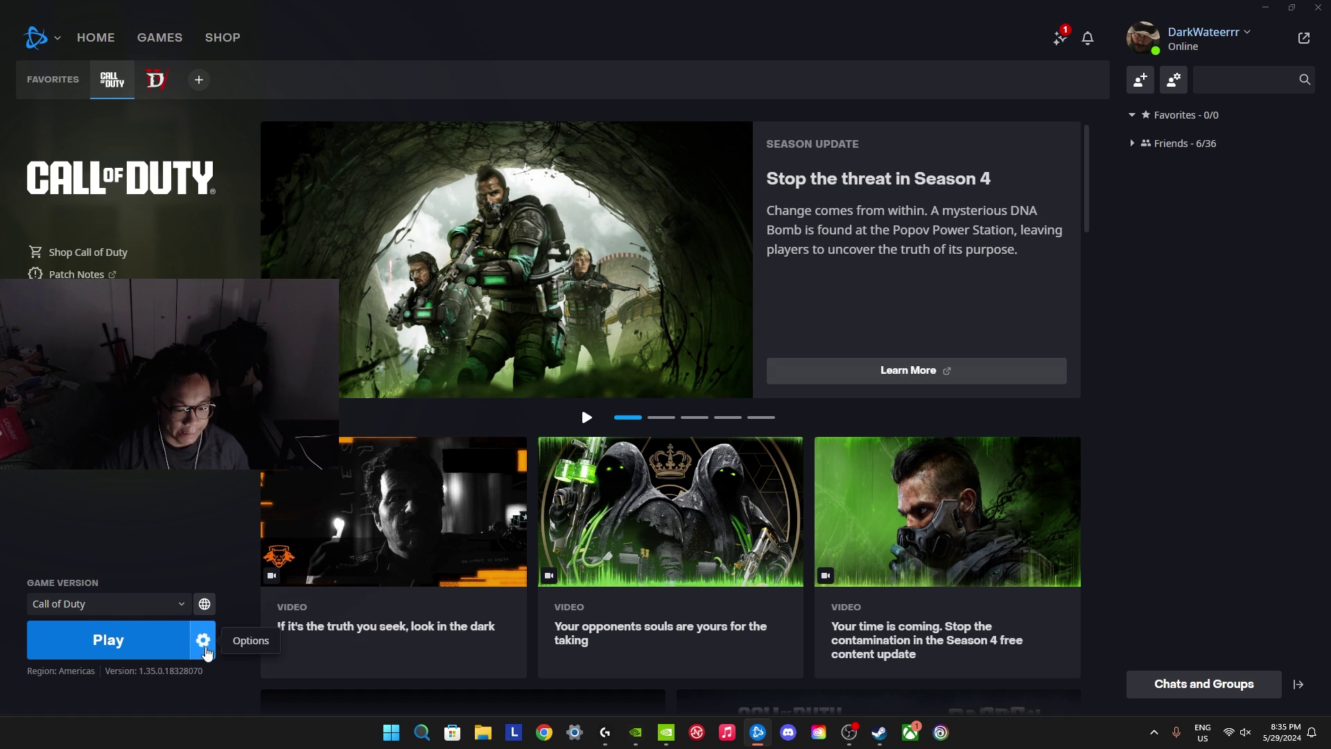
Glance at the install options, then launch Call of Duty from Battle.net.
click(203, 640)
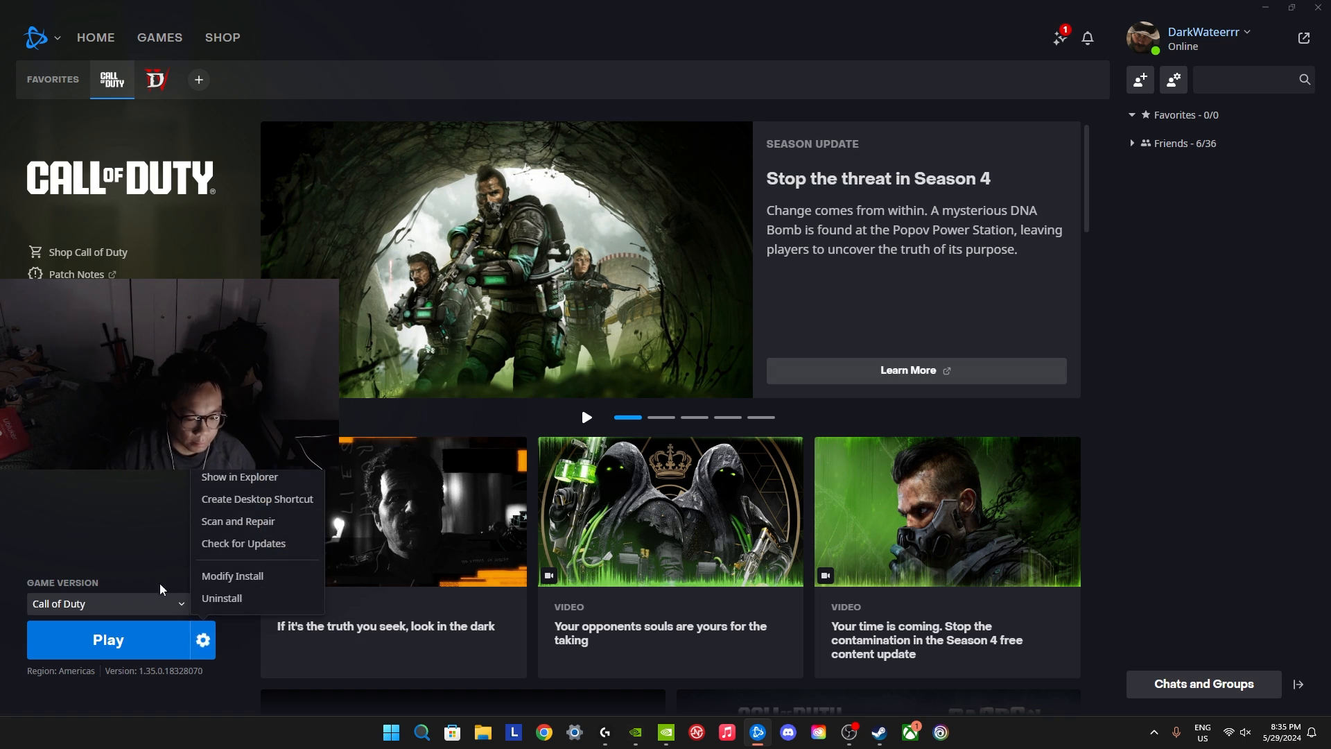
click(114, 639)
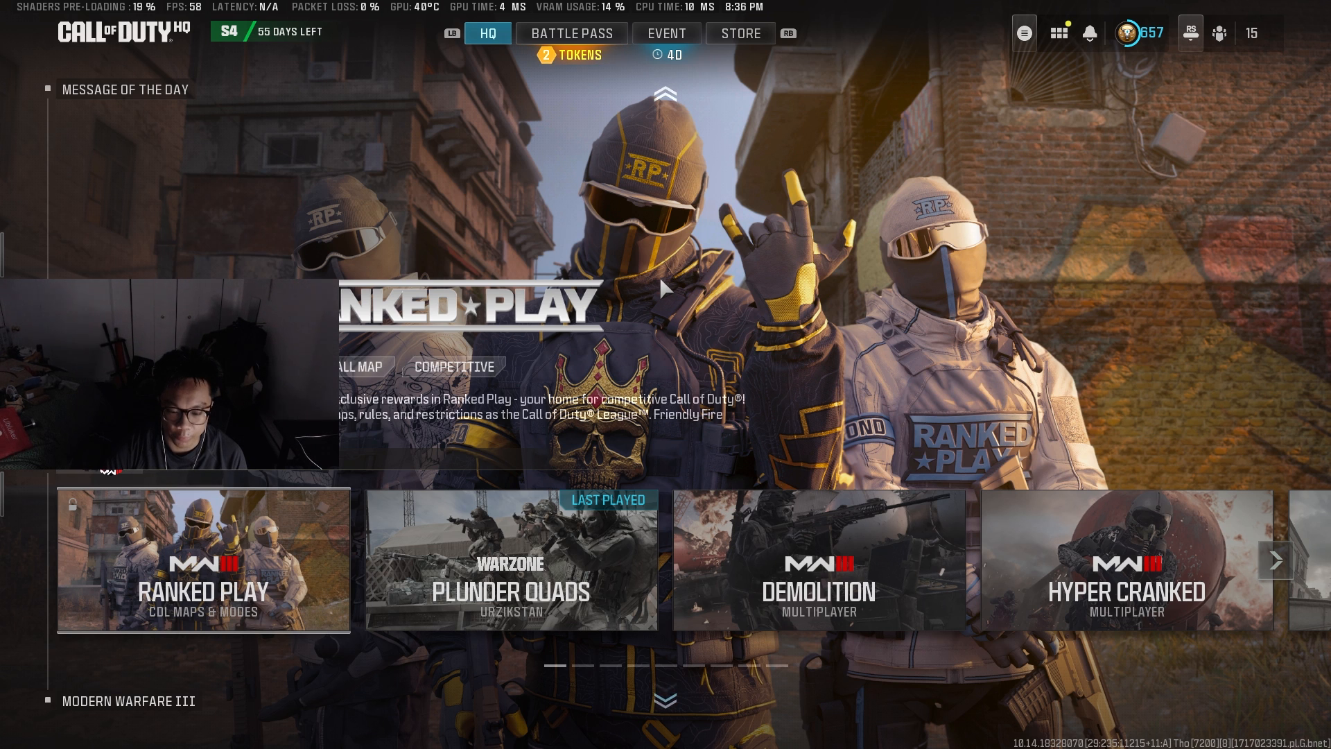
Enter the Plunder Quads lobby and start the Firing Range with the OFF META loadout.
key(Right)
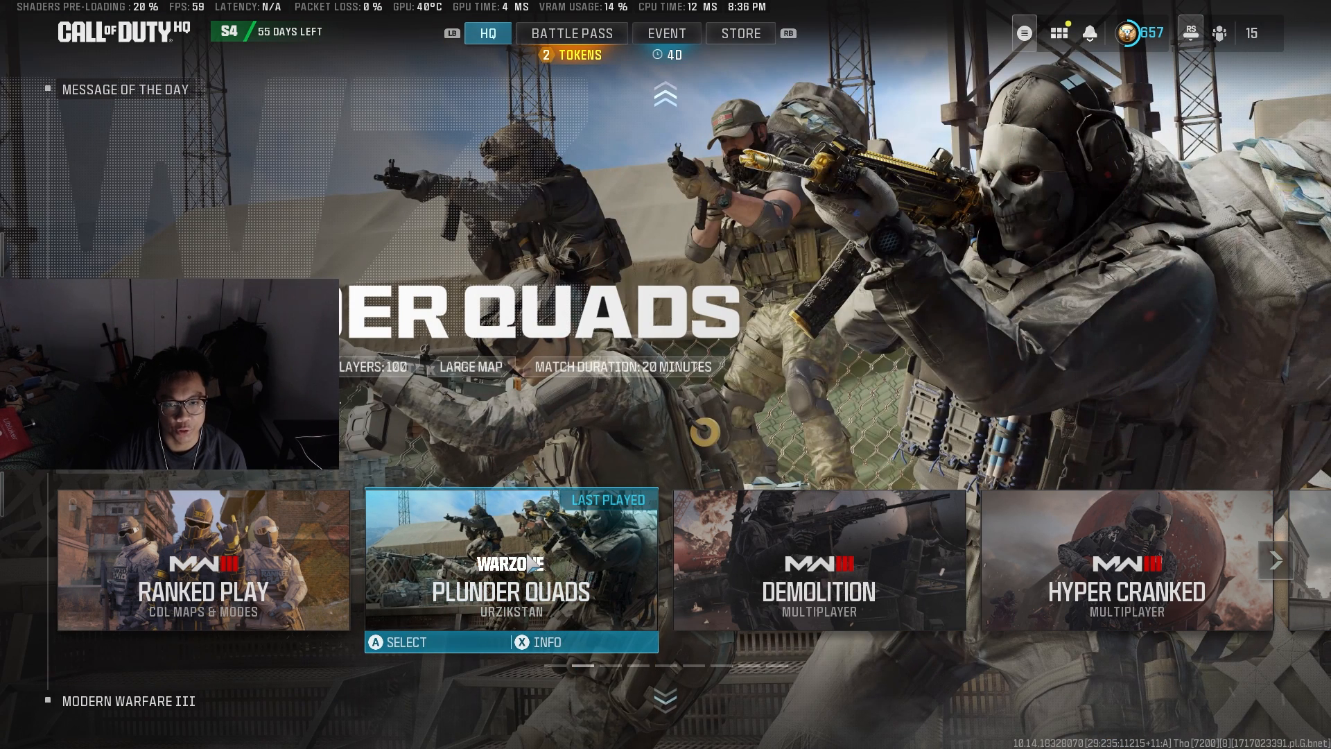
key(Return)
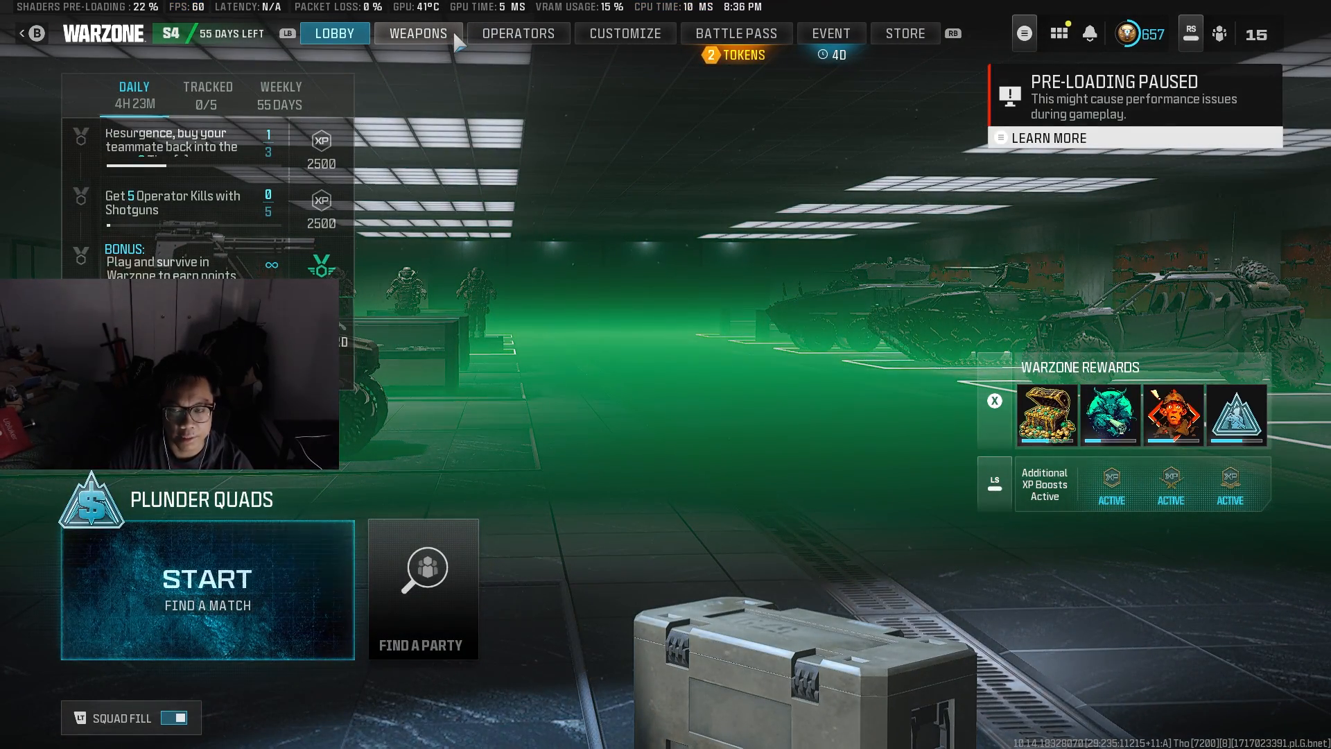
click(452, 31)
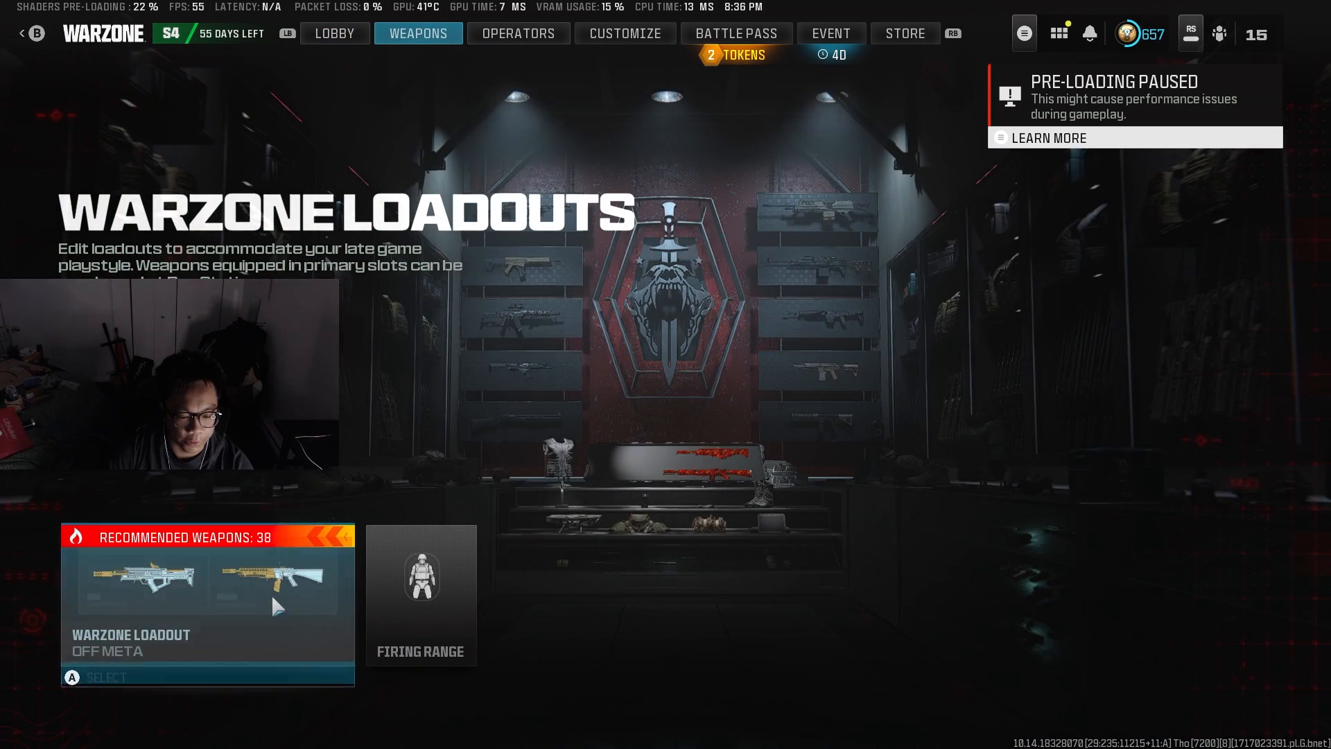
click(426, 597)
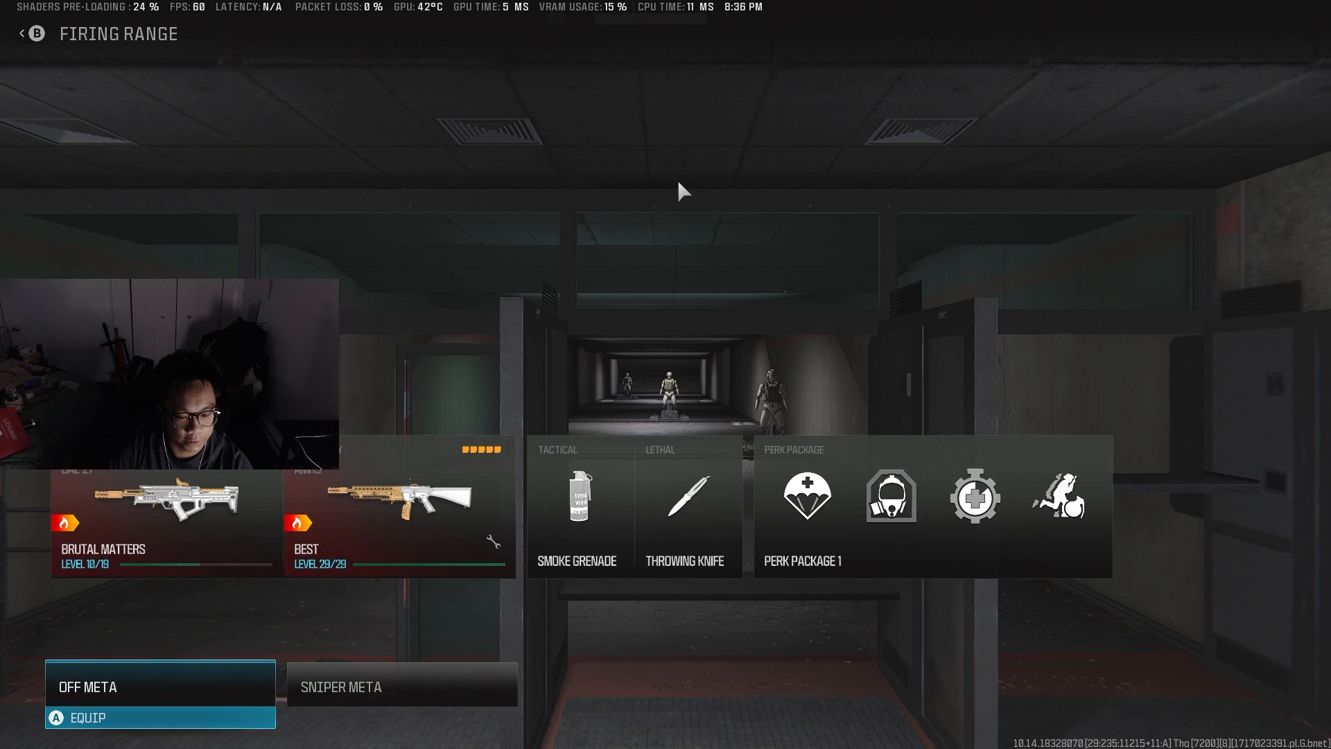
click(187, 715)
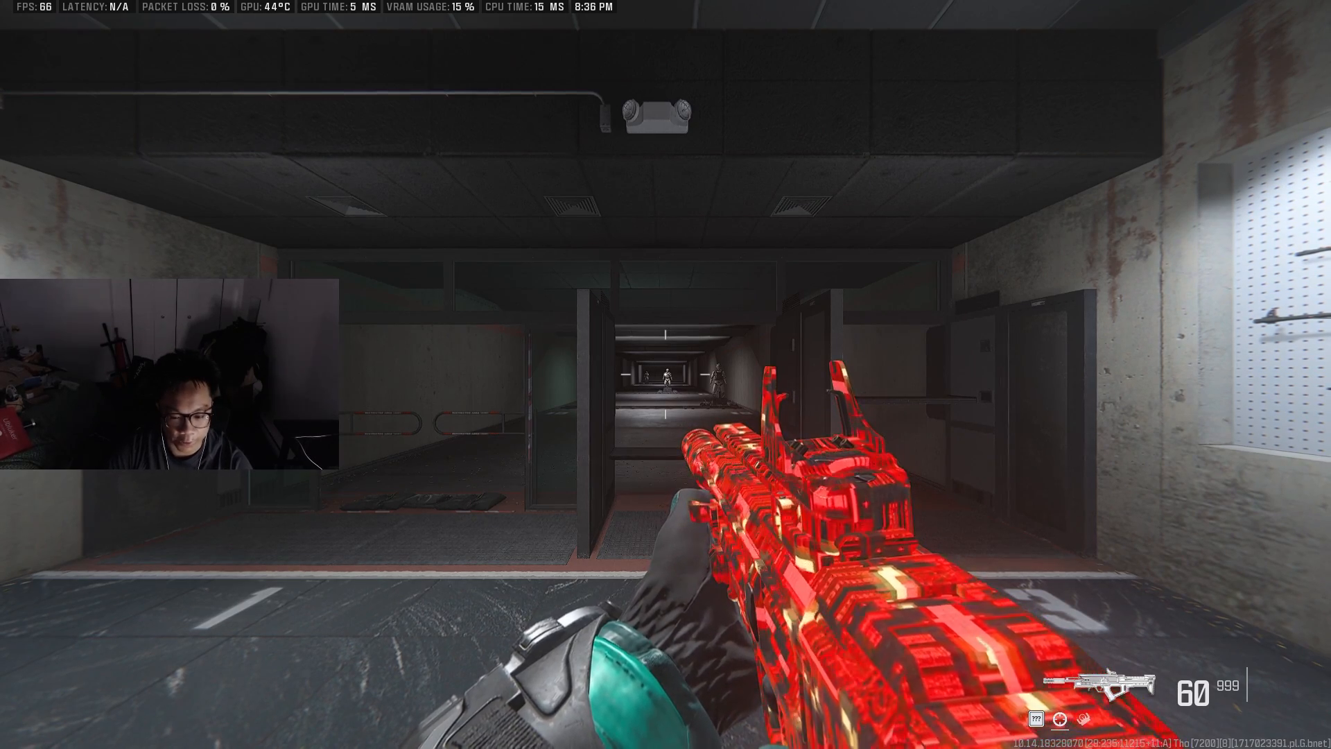
Leave the Firing Range back to the Warzone loadouts.
key(Escape)
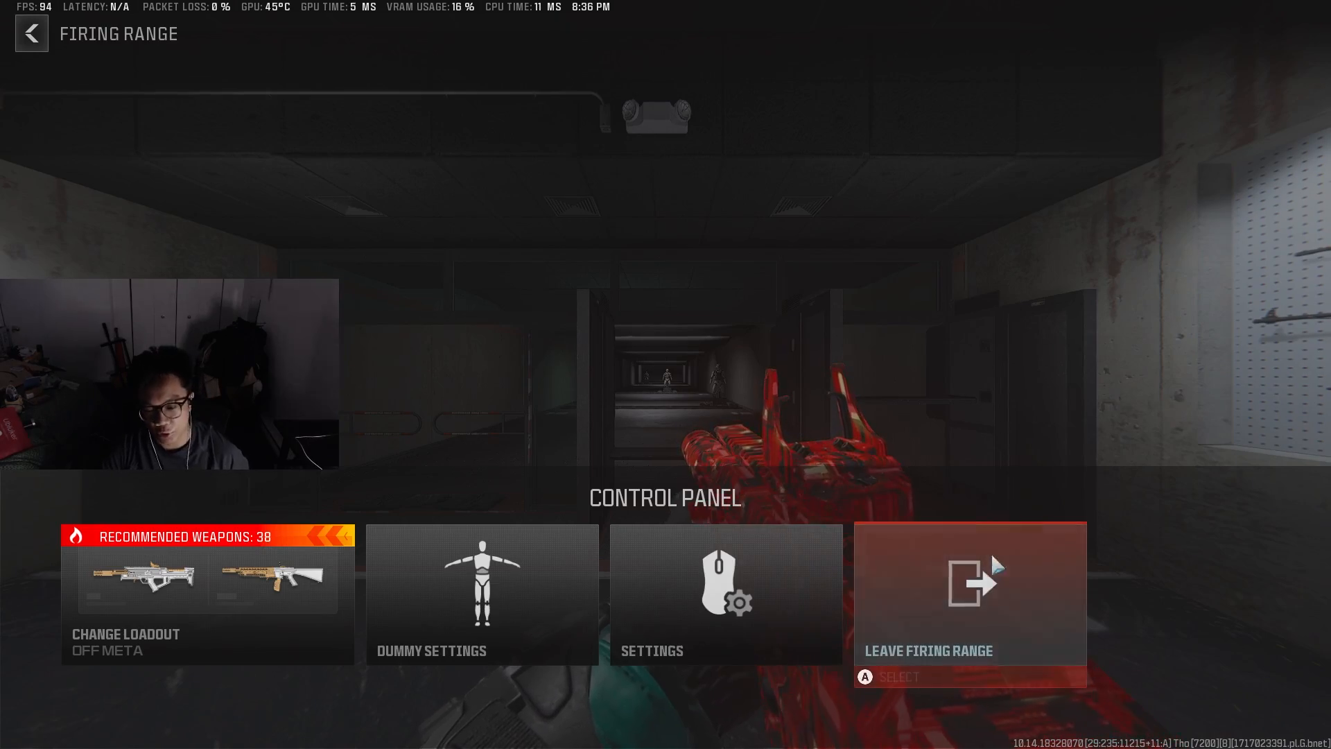
click(865, 666)
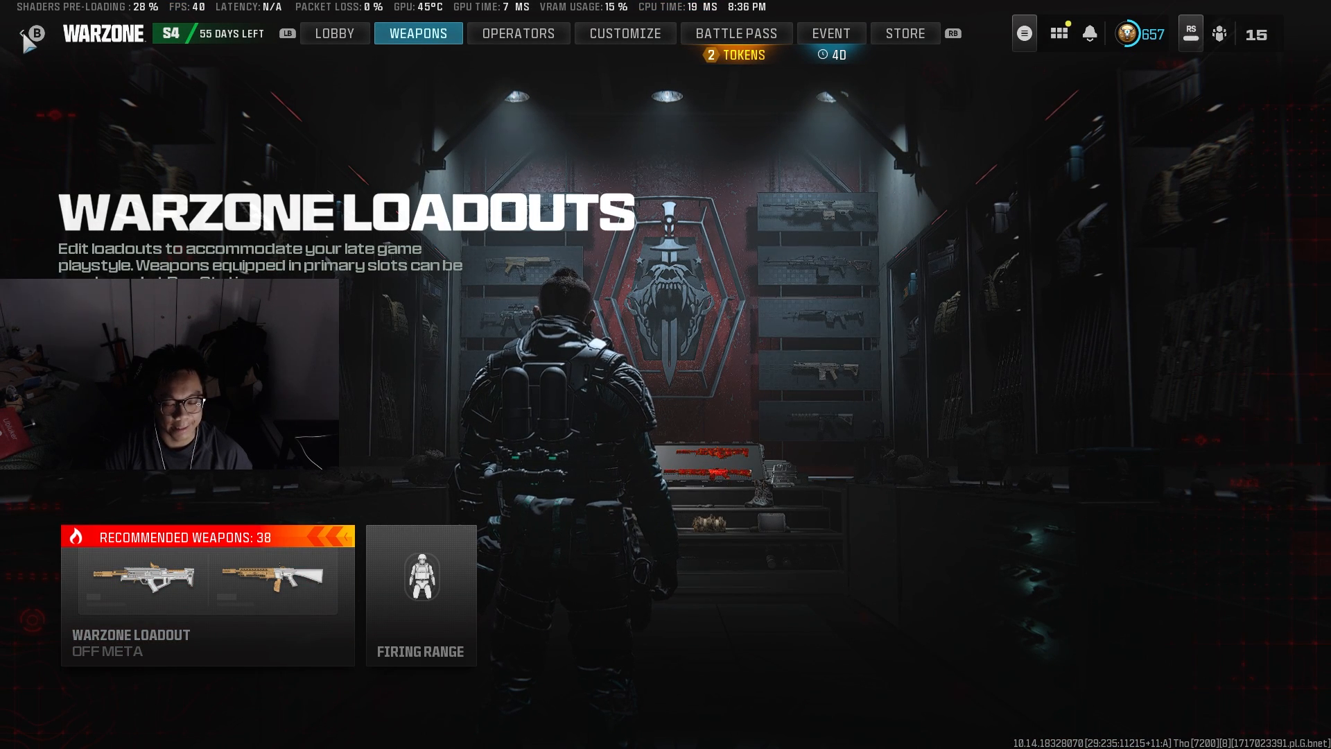
Briefly view the game settings list, then return to the Plunder Quads lobby.
click(1061, 34)
key(Escape)
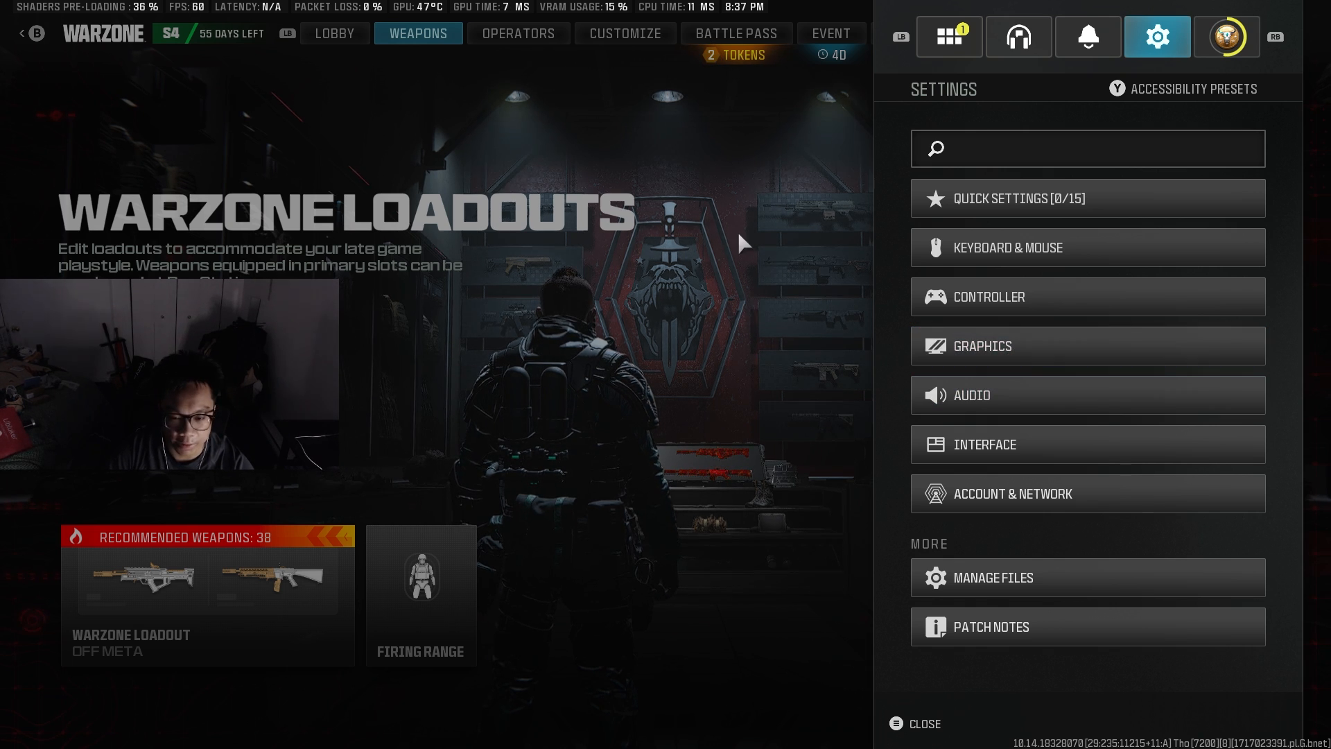
key(Escape)
key(Escape)
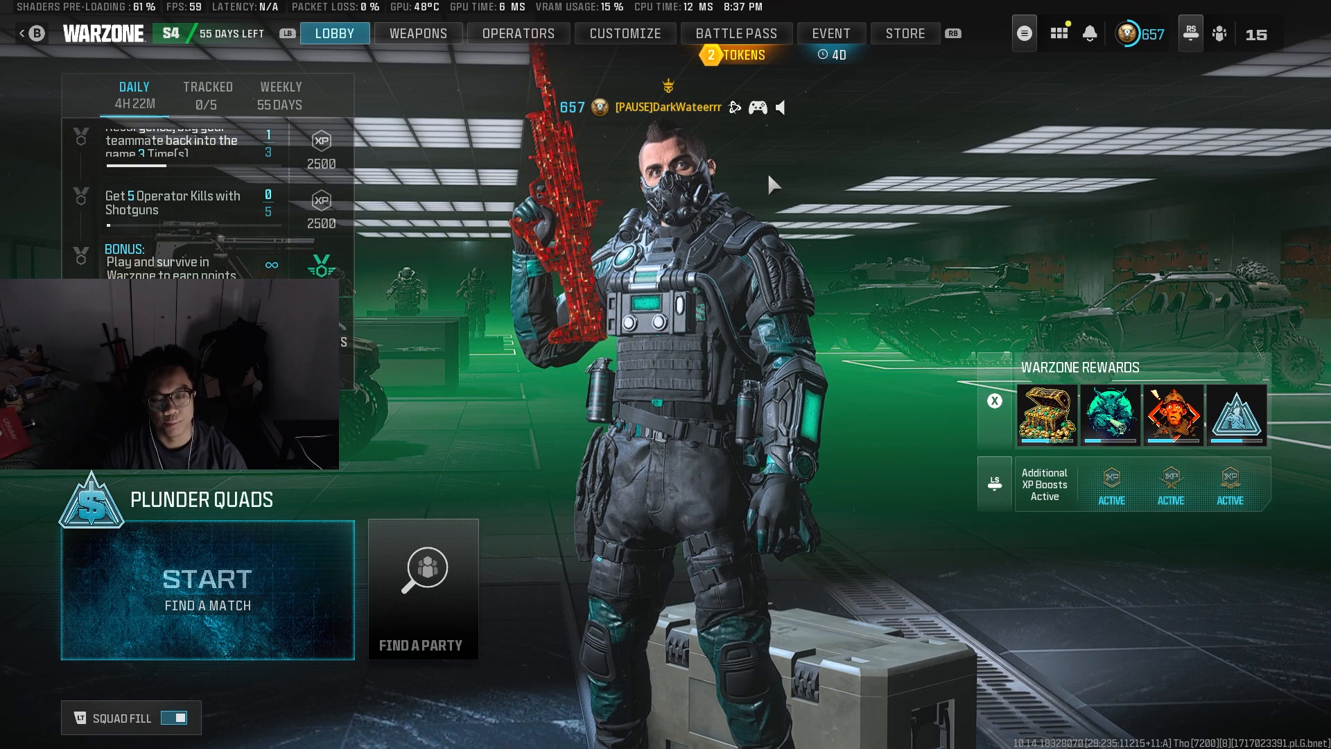
In NVIDIA Control Panel's Manage 3D Settings, keep Shader Cache Size at 100 GB.
key(super)
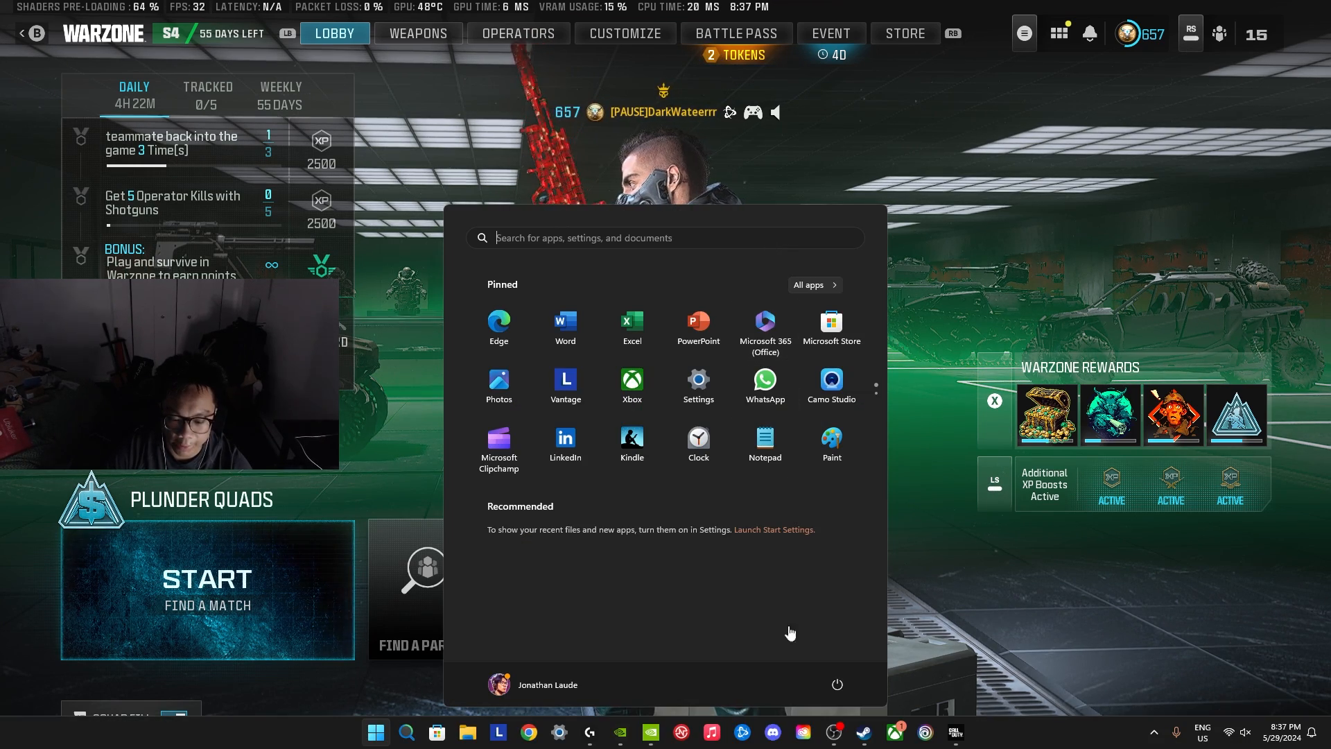
click(655, 734)
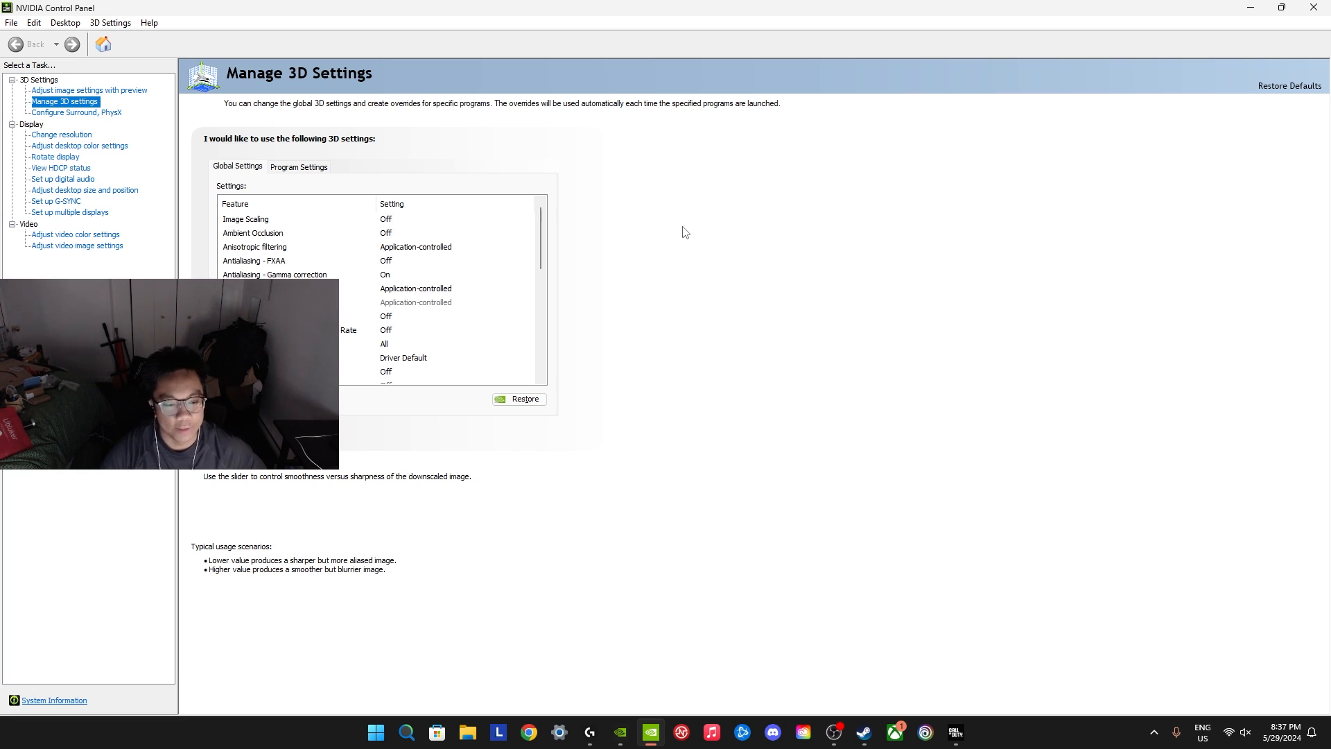
scroll(312, 271, down, 1)
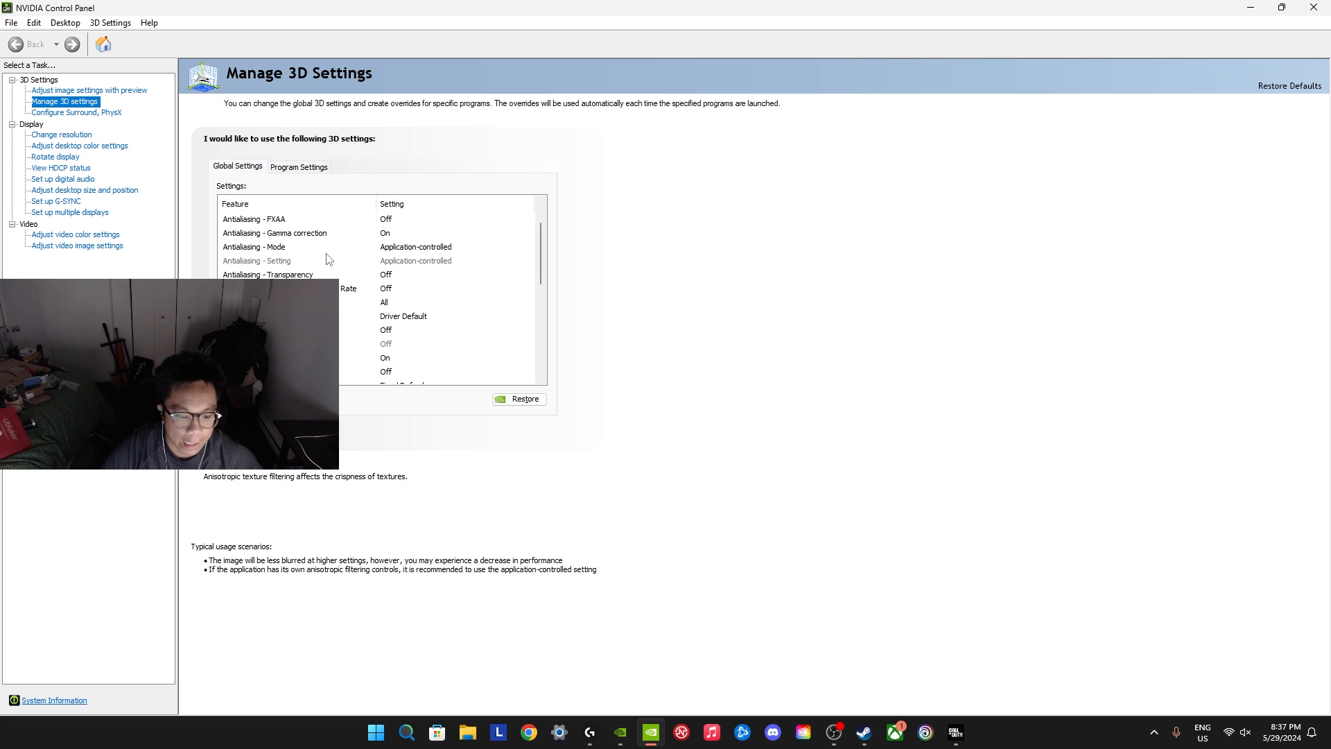
scroll(313, 282, down, 2)
scroll(313, 344, down, 1)
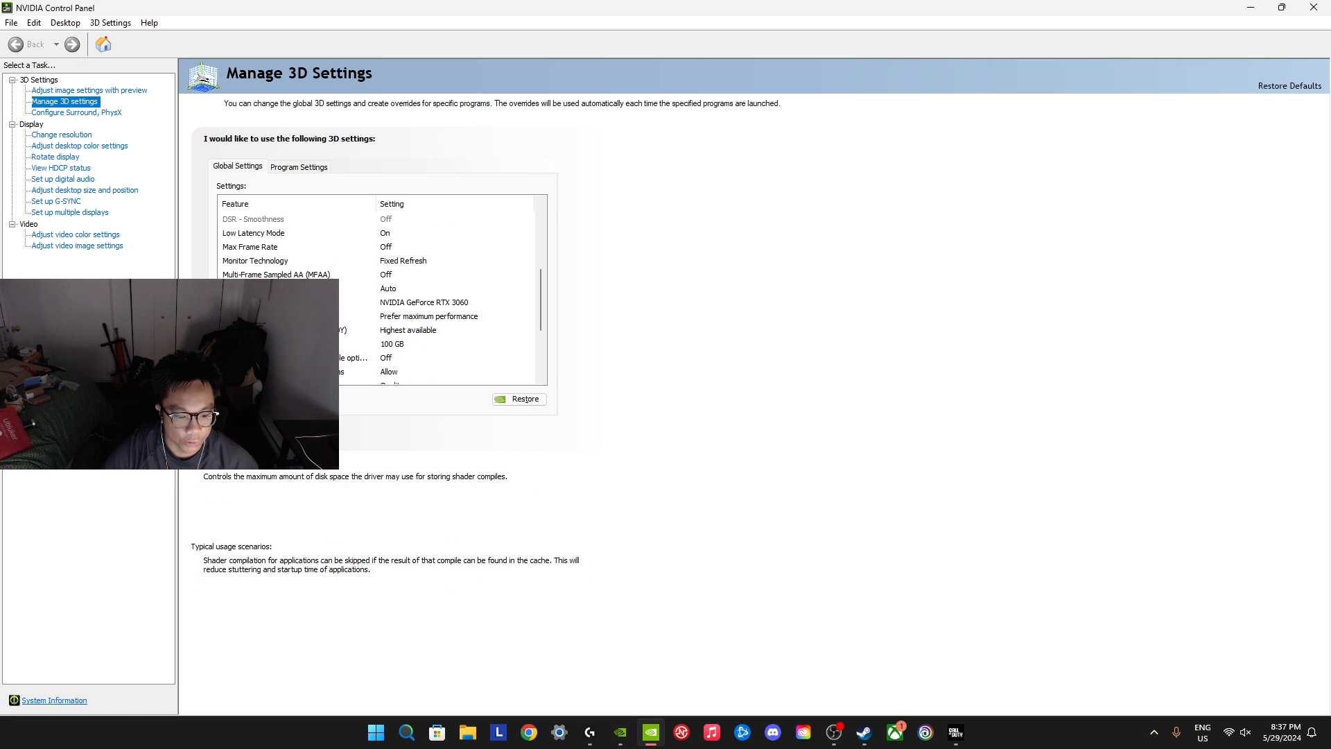
click(411, 347)
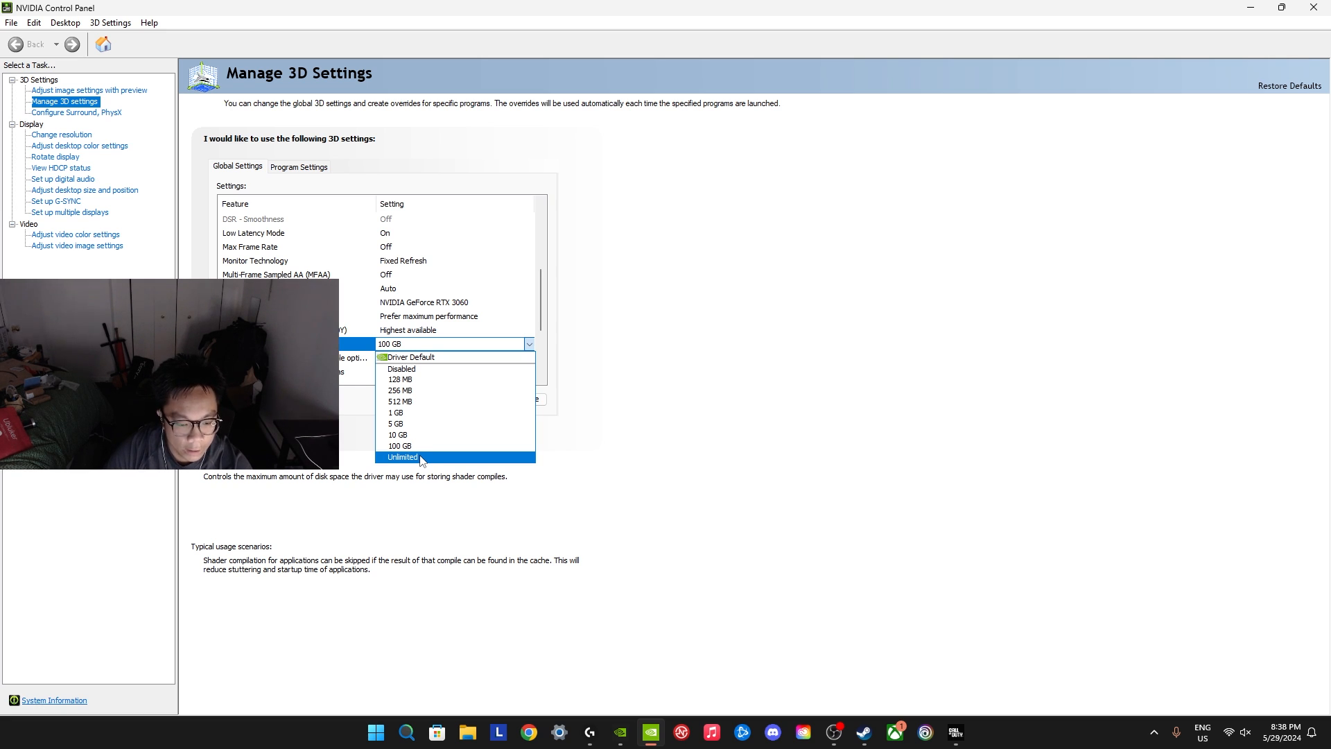
click(669, 431)
scroll(447, 312, down, 2)
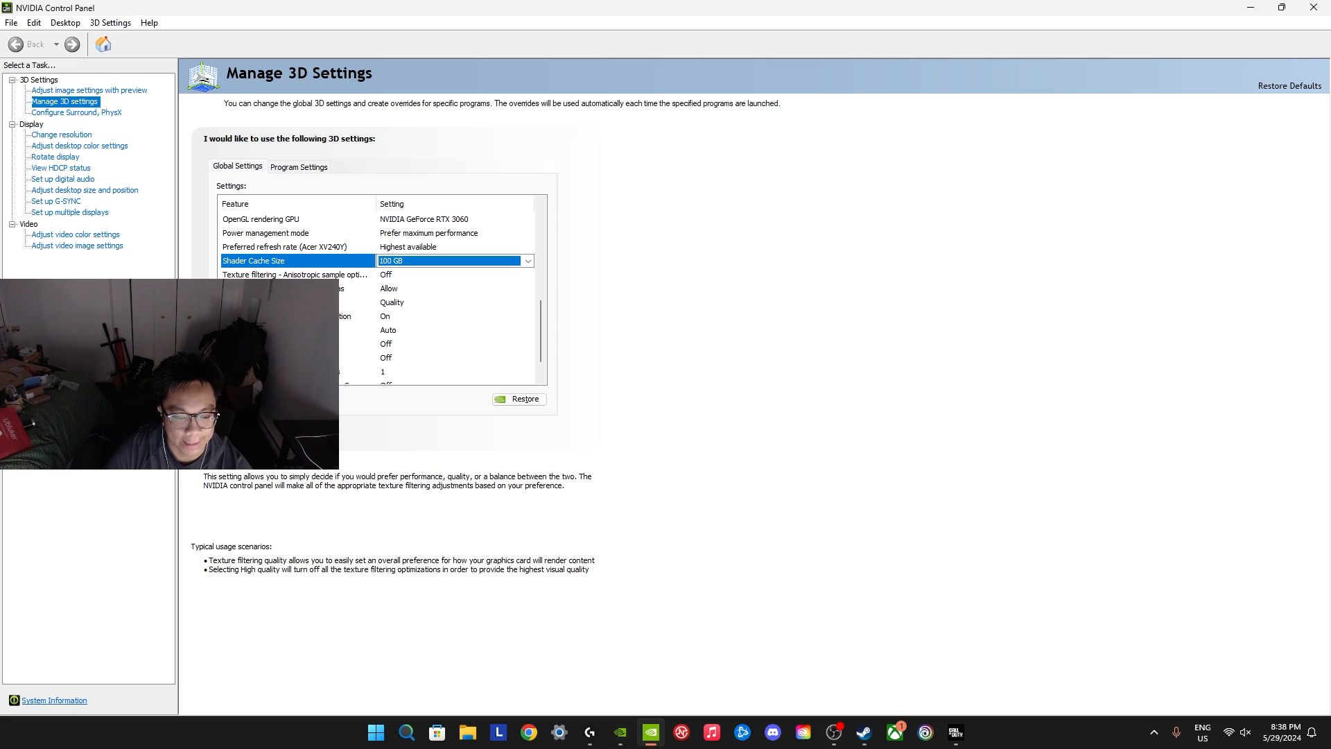
scroll(400, 306, up, 2)
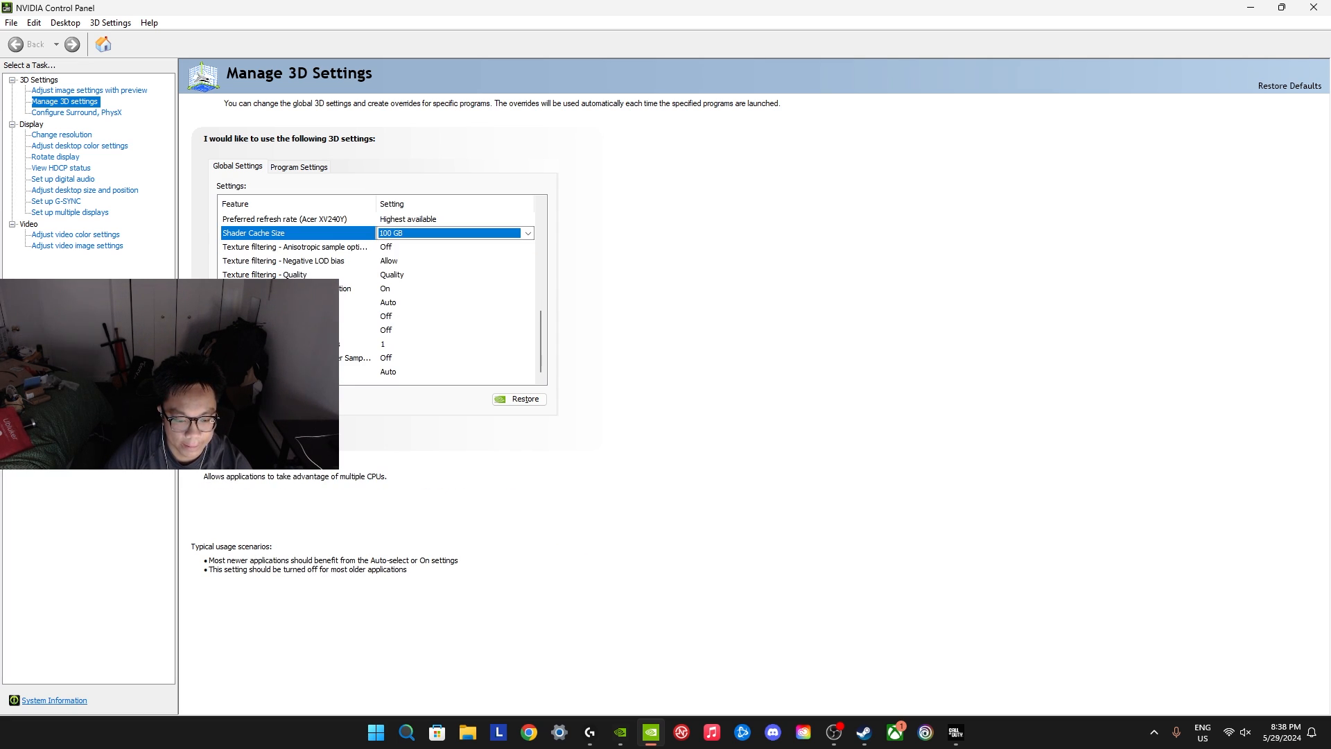
scroll(400, 305, up, 2)
scroll(400, 305, up, 2)
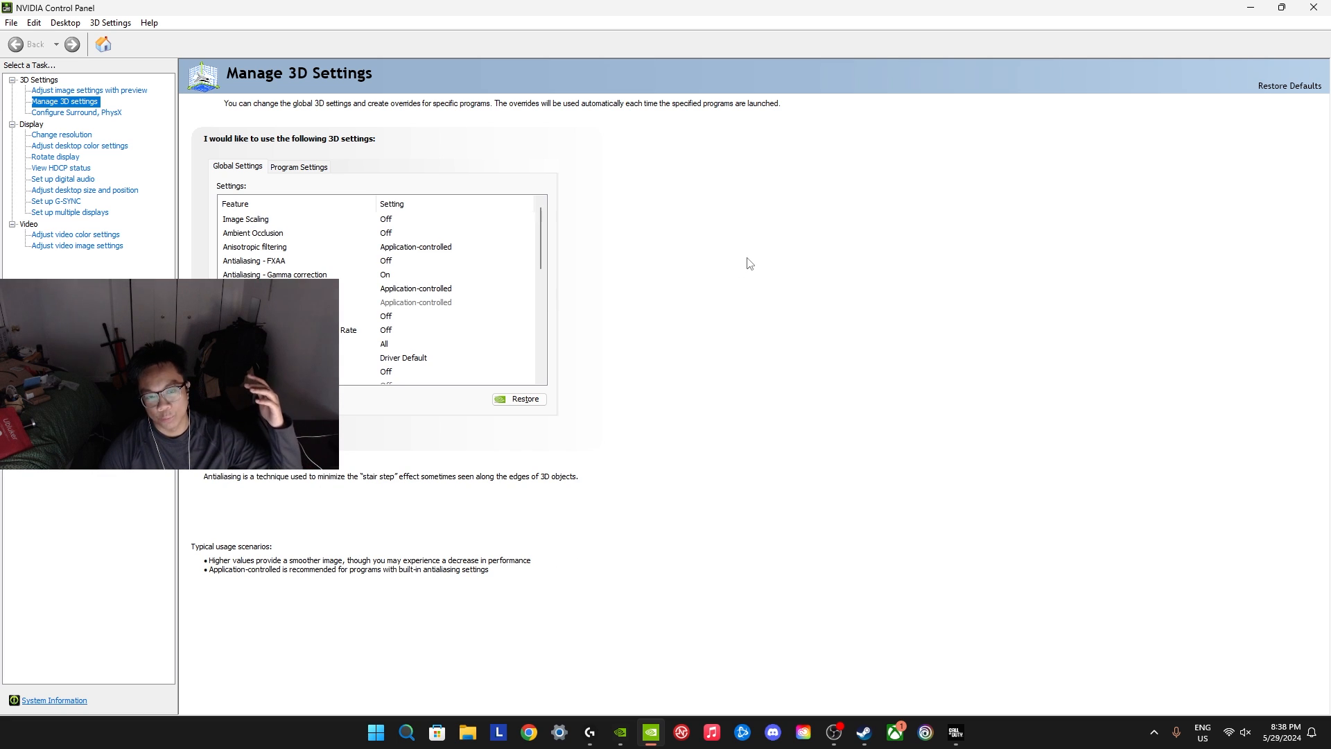